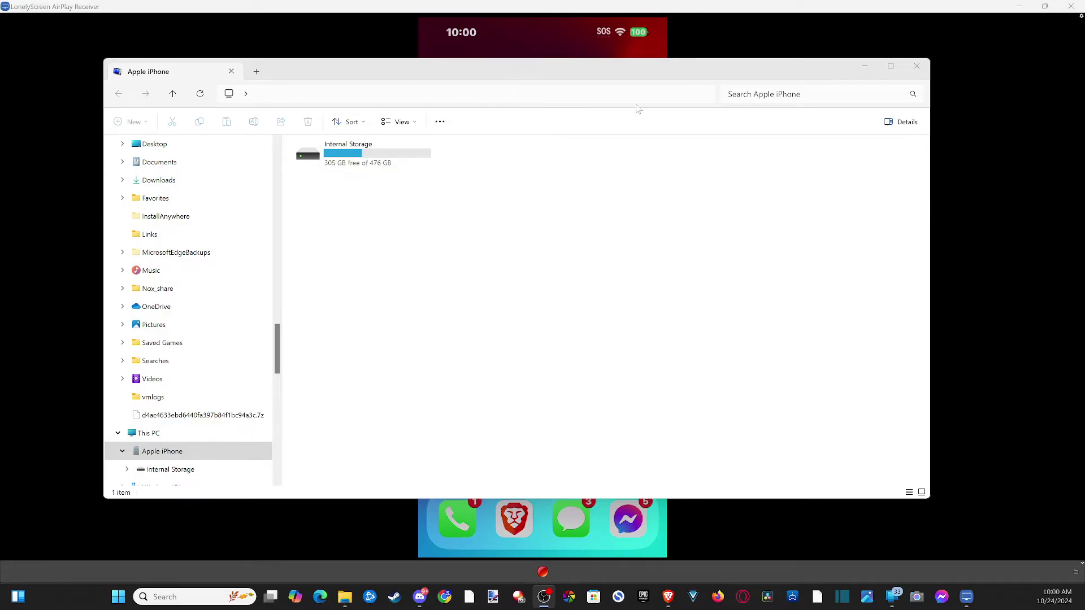
Bring the Apple iPhone Explorer window in front of the mirrored phone screen, nudged slightly right
click(808, 6)
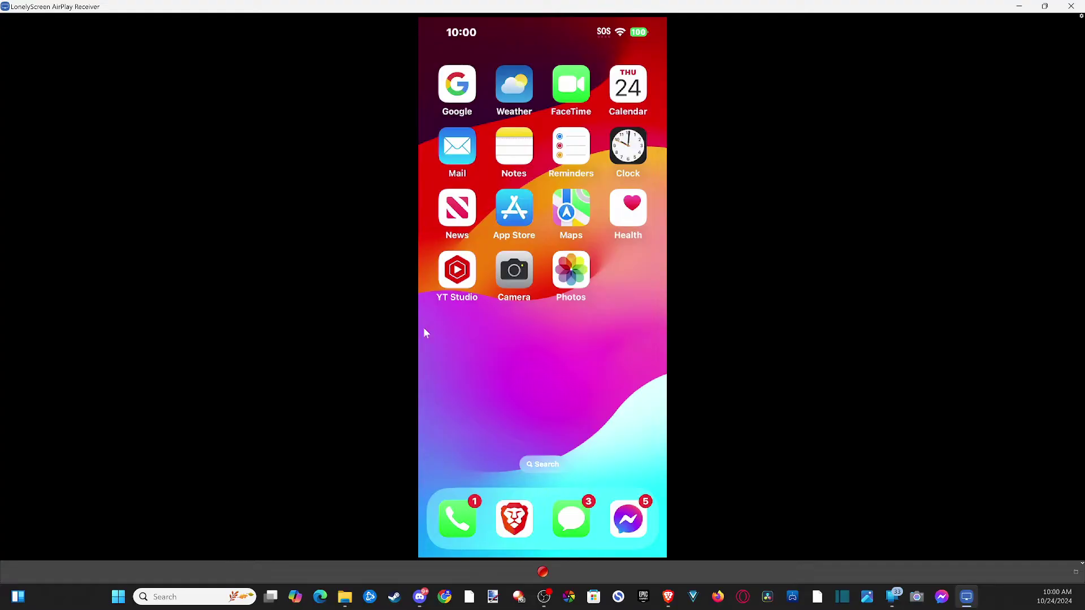
mouse_move(346, 605)
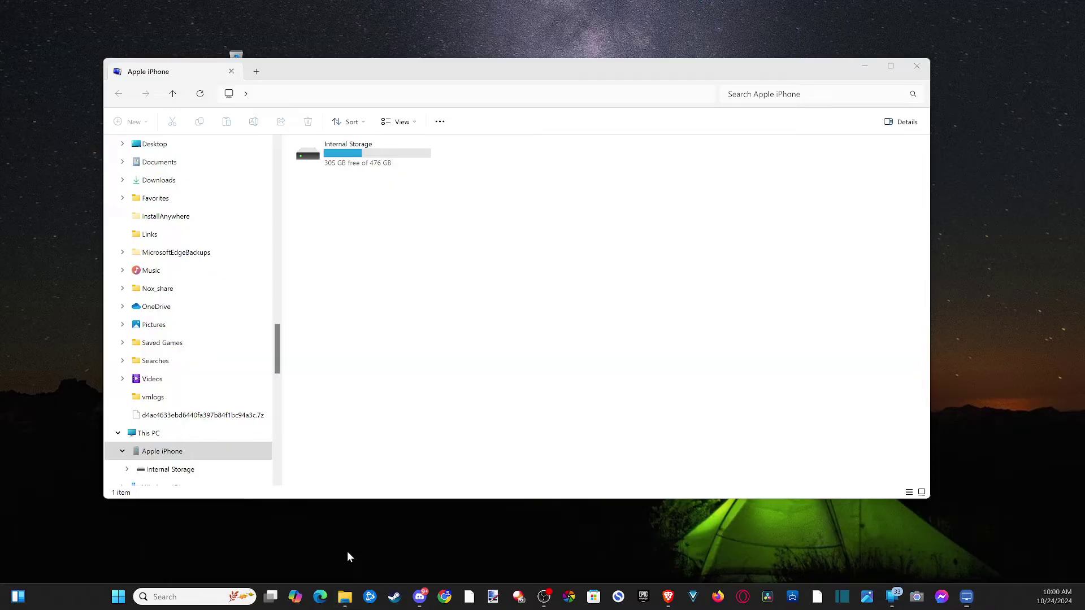
click(346, 551)
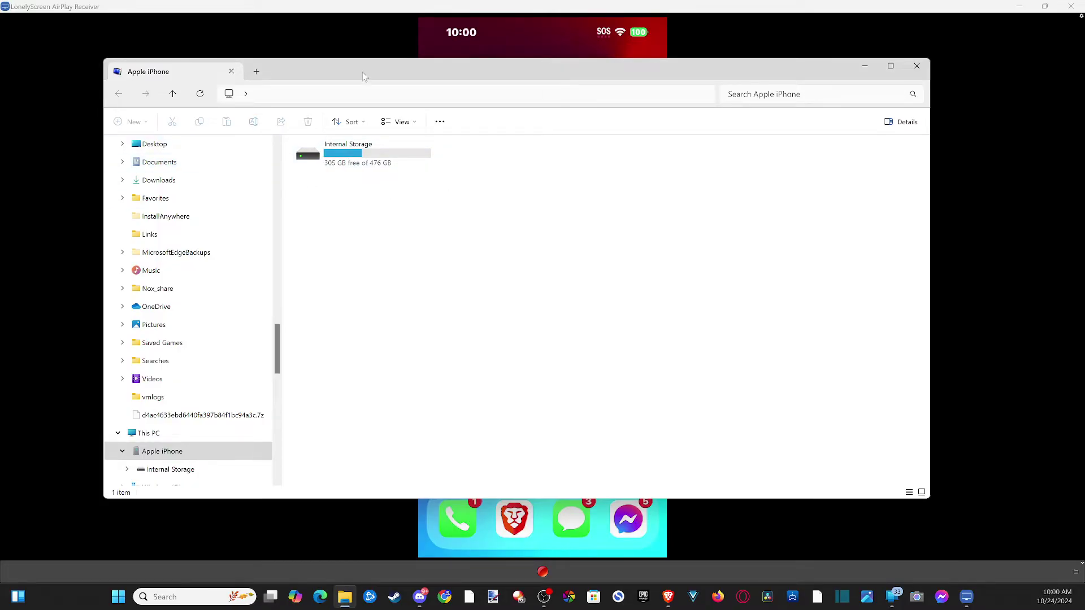
drag(364, 75, 395, 75)
Open Internal Storage, then the 202410_ folder listing IMG_2019 through IMG_2032
click(431, 156)
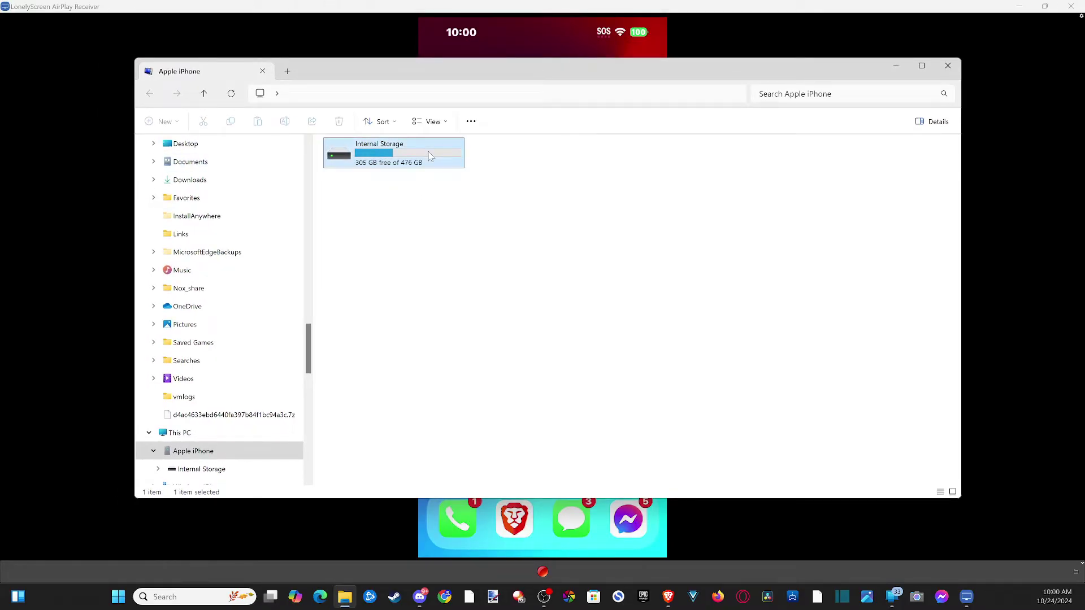
double_click(430, 156)
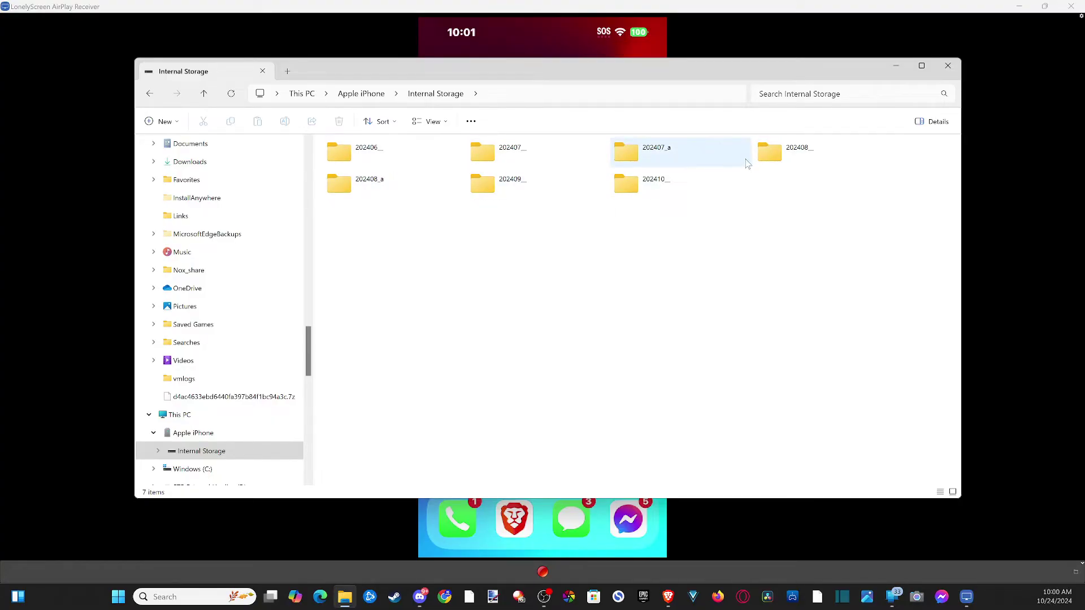
double_click(644, 194)
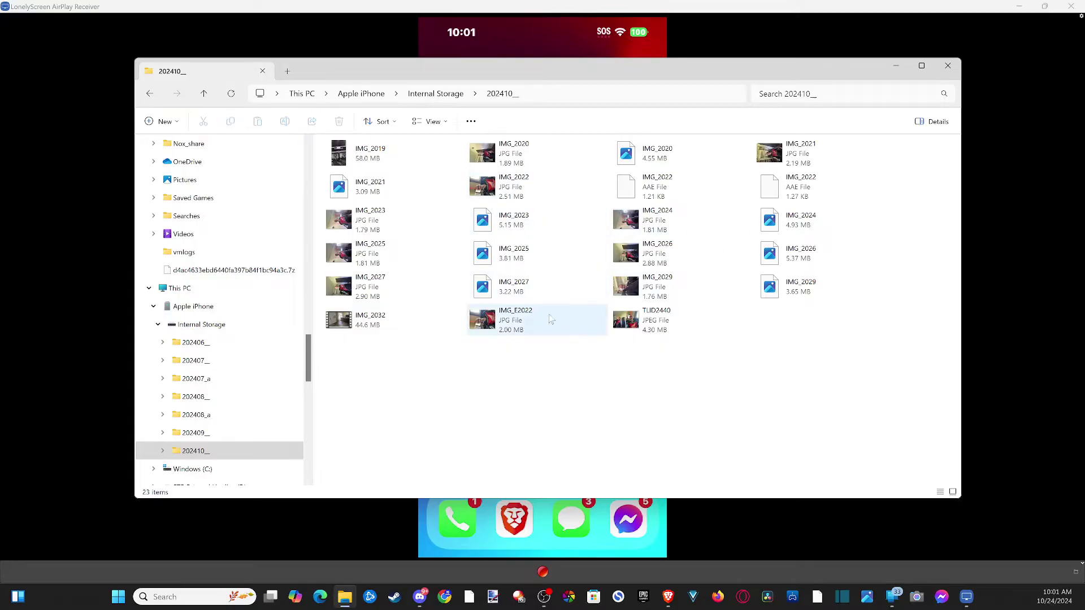
double_click(644, 324)
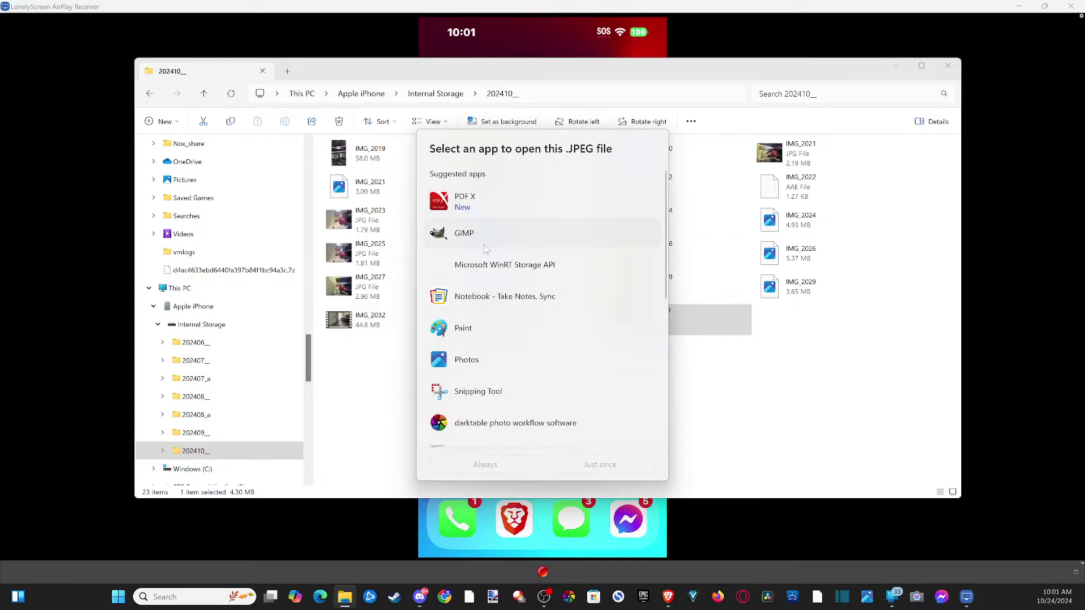
click(484, 368)
click(504, 466)
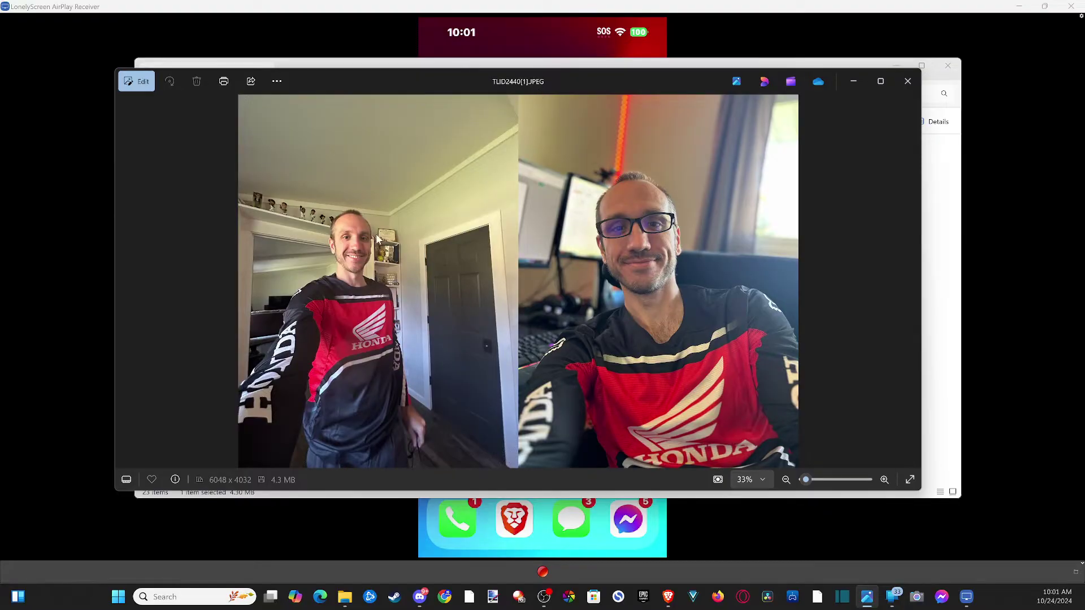
click(908, 82)
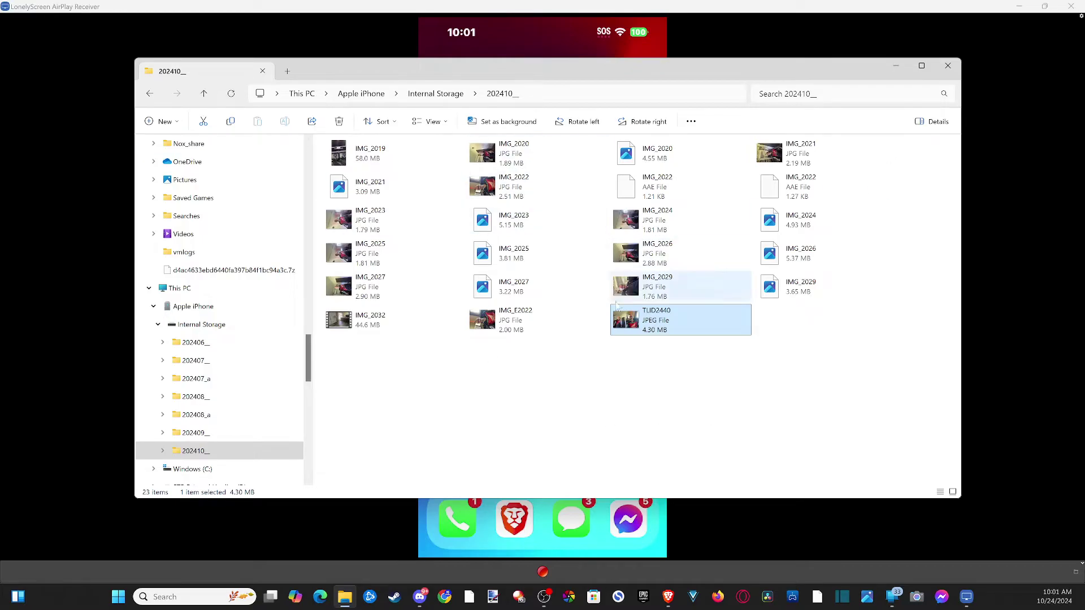
Add a Home tab, then return to the 202410_ tab and box-select its files
click(289, 71)
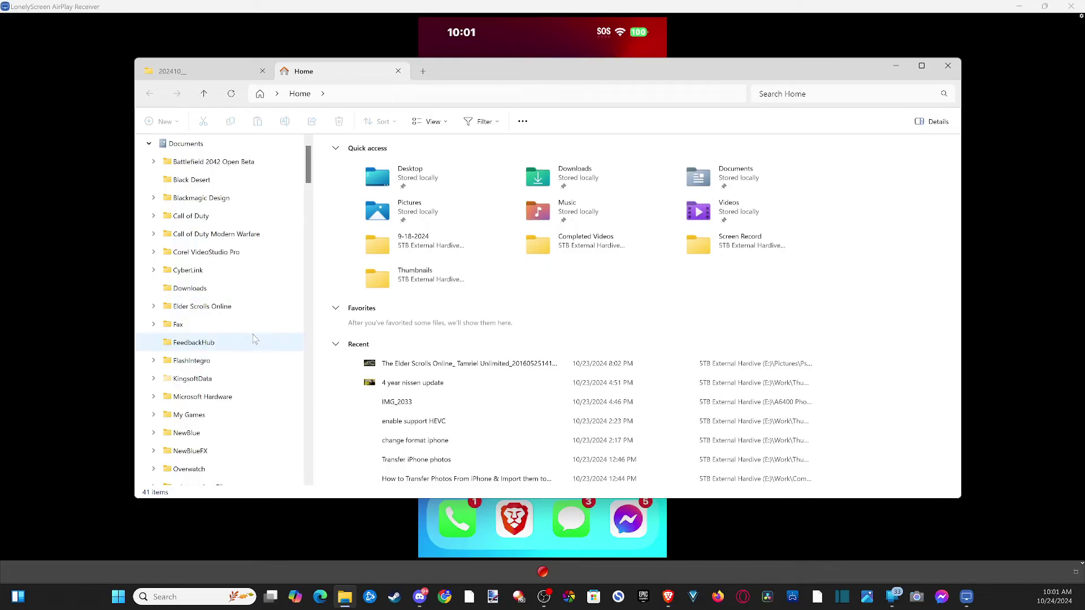
scroll(232, 259, down, 8)
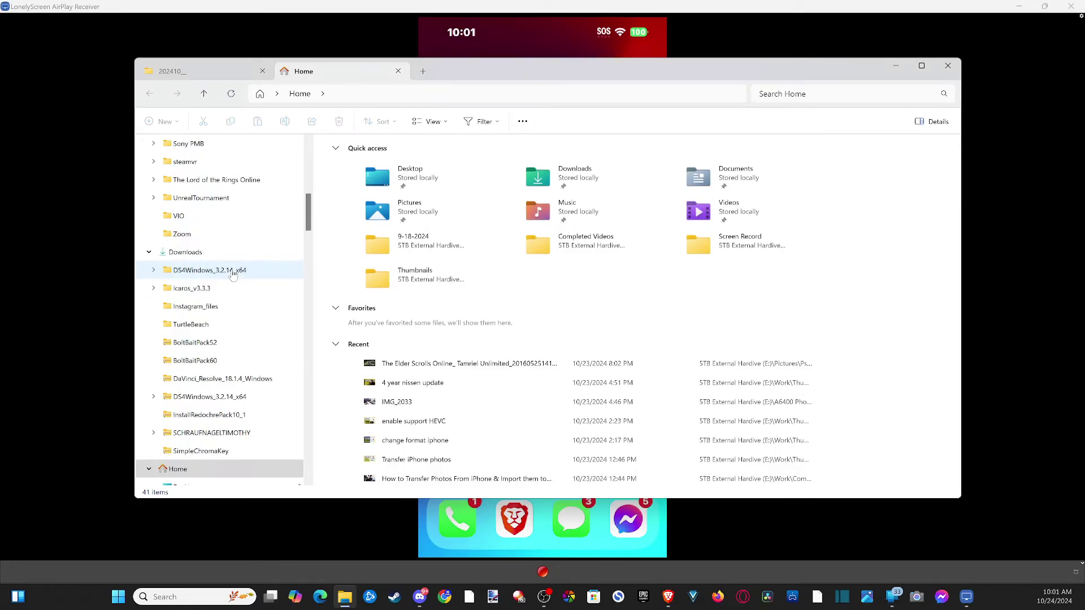
scroll(231, 273, down, 12)
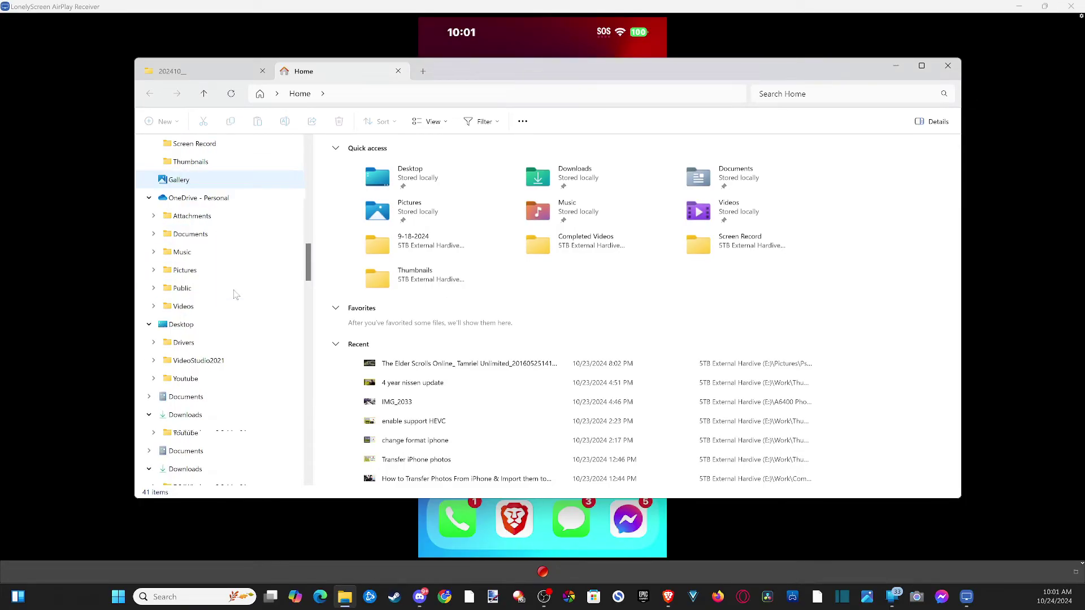
click(220, 71)
drag(837, 389, 349, 158)
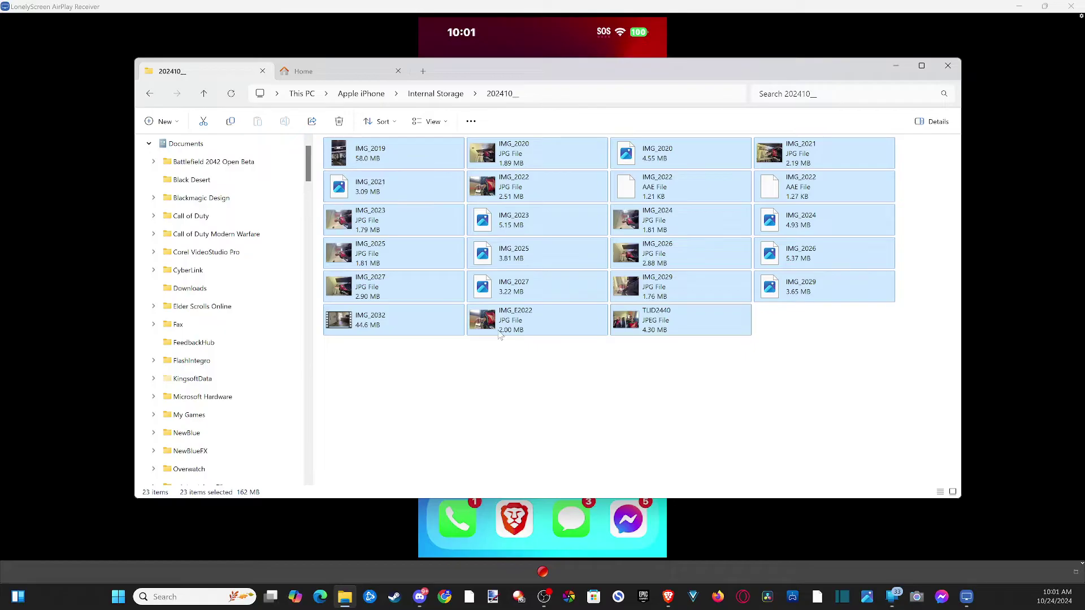
Select IMG_E2022, TLID2440 and IMG_2032 in 202410_ and cut them
click(569, 377)
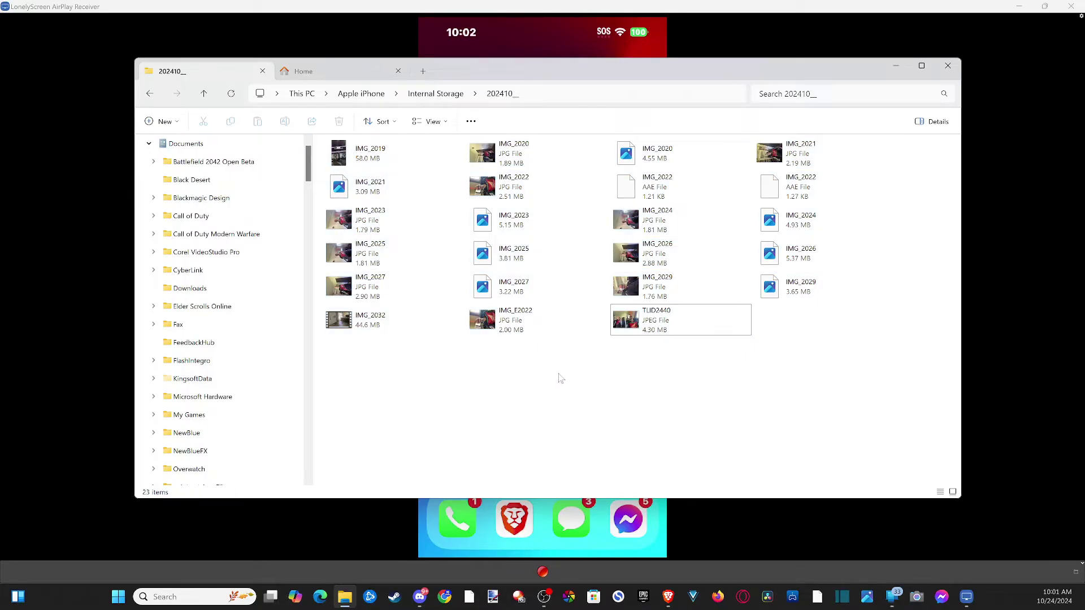
click(546, 323)
ctrl+click(684, 329)
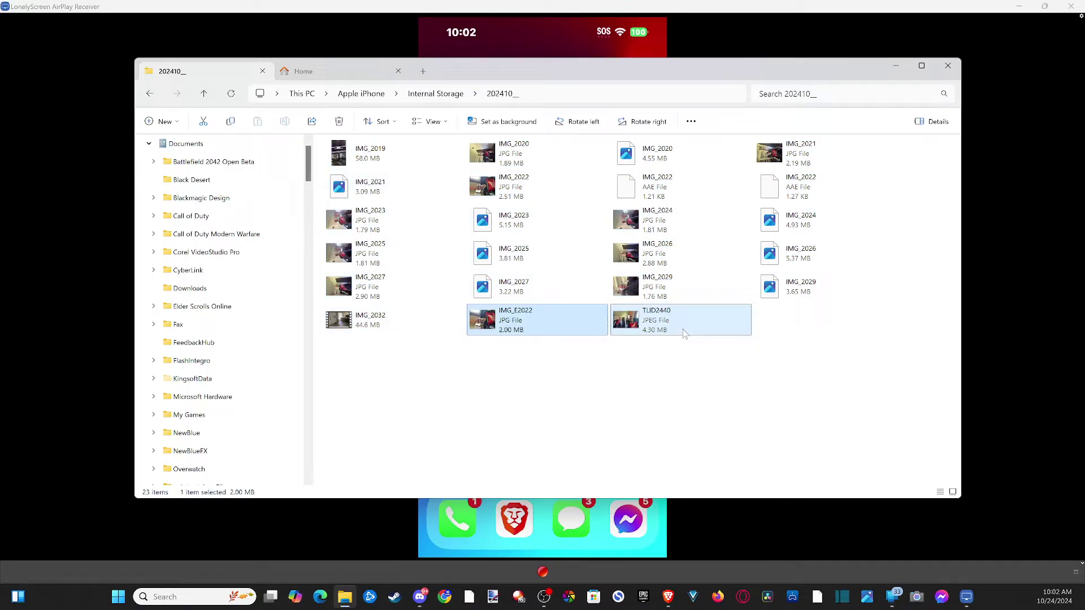
ctrl+click(385, 331)
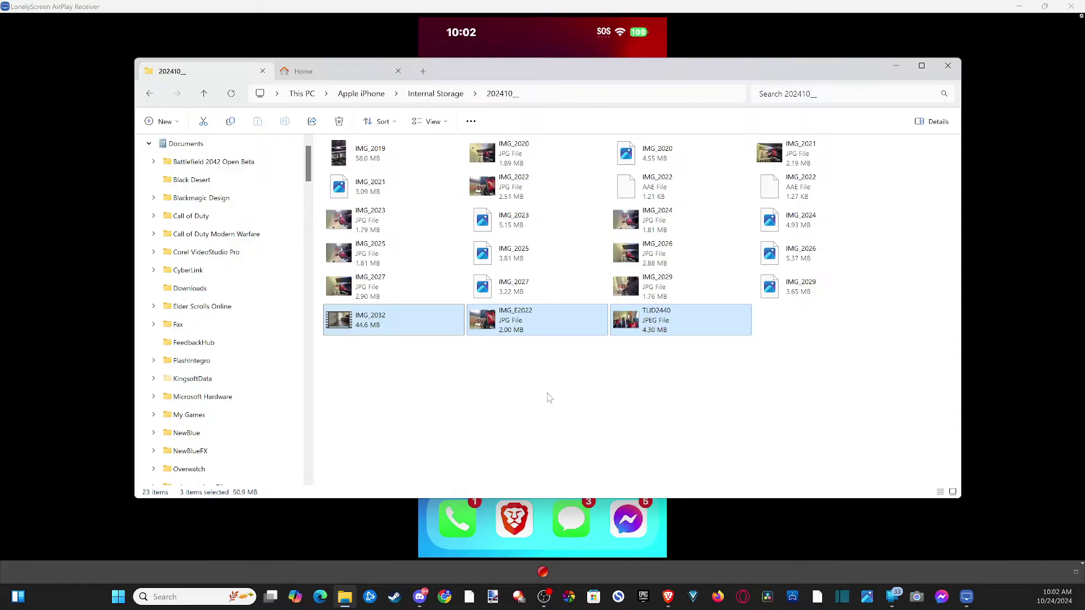
right_click(521, 318)
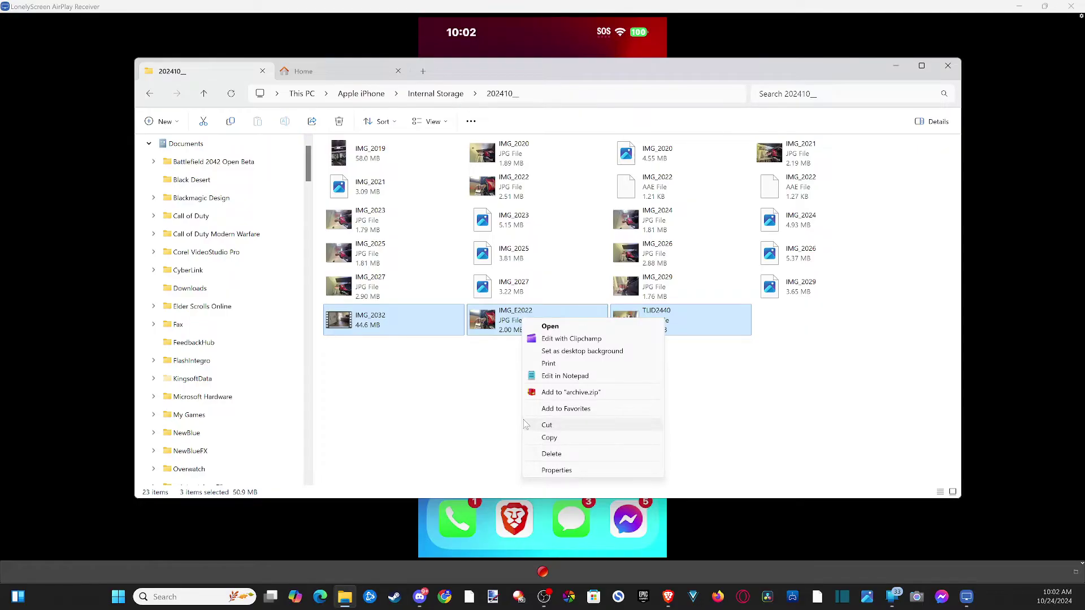
click(563, 428)
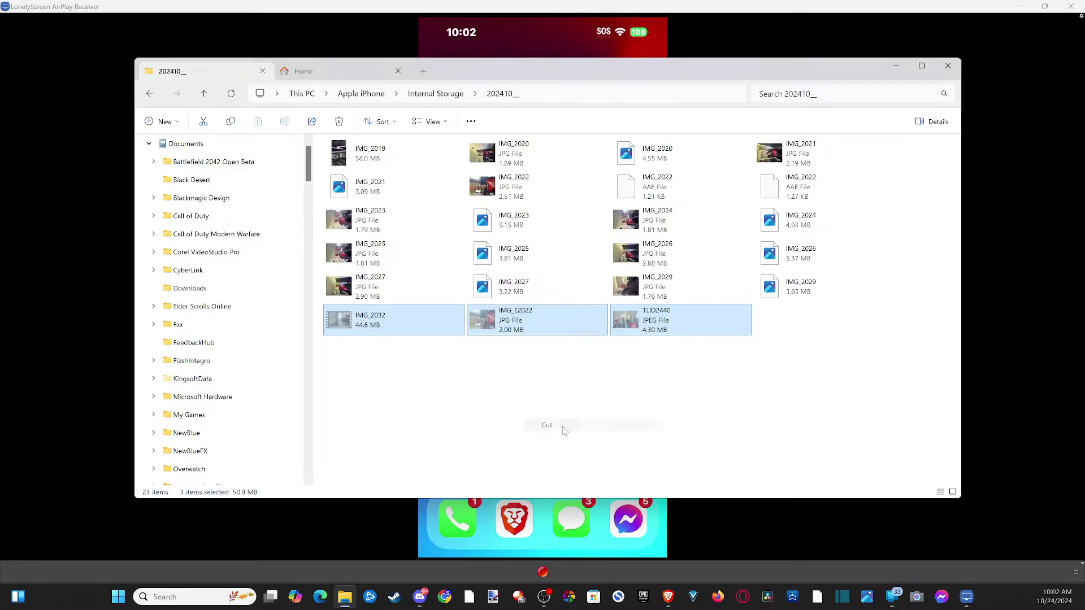
Paste the three cut photos into the PC's Pictures folder via the Home tab
click(305, 74)
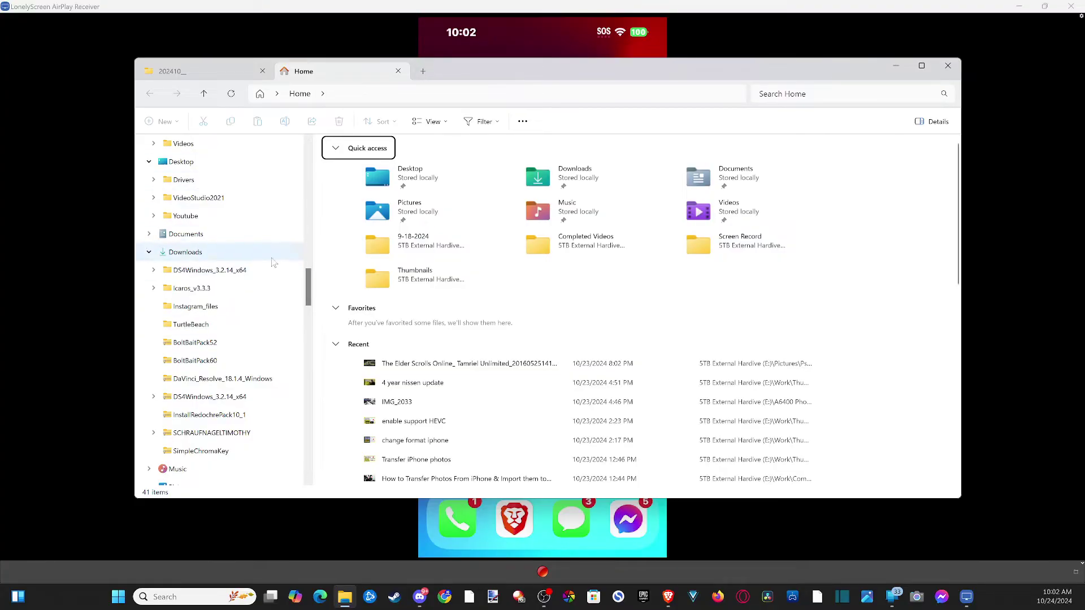
scroll(278, 263, up, 10)
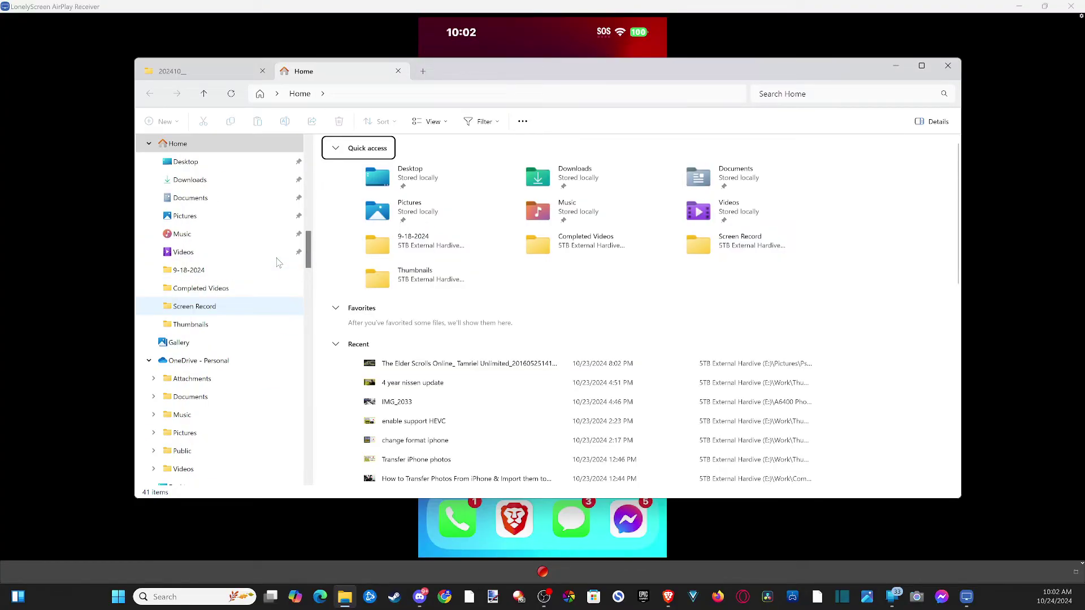
scroll(277, 248, down, 6)
scroll(271, 254, up, 4)
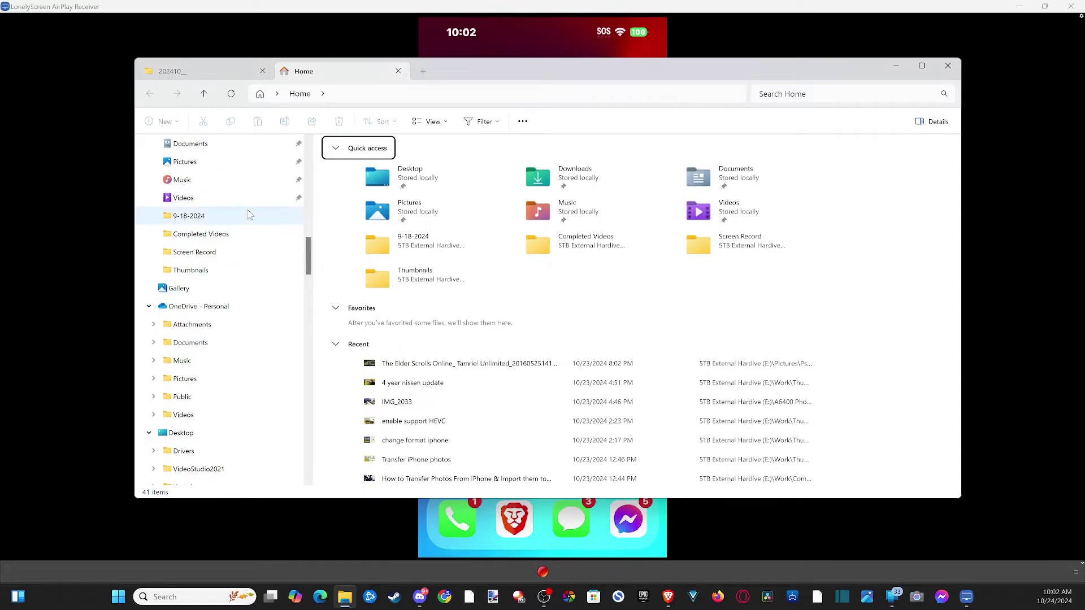
scroll(247, 219, up, 3)
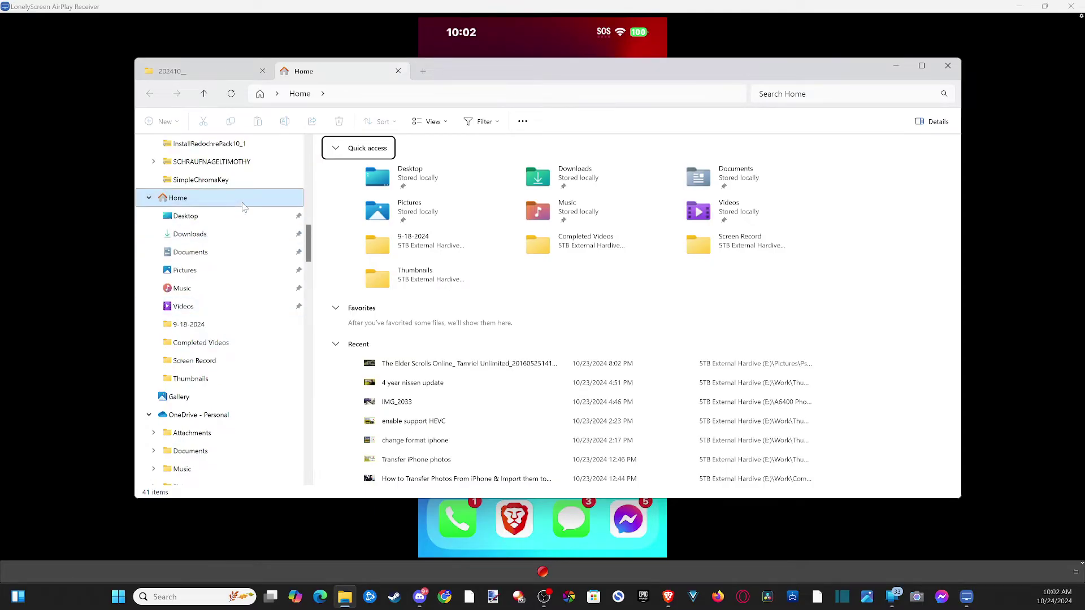
click(217, 272)
right_click(484, 289)
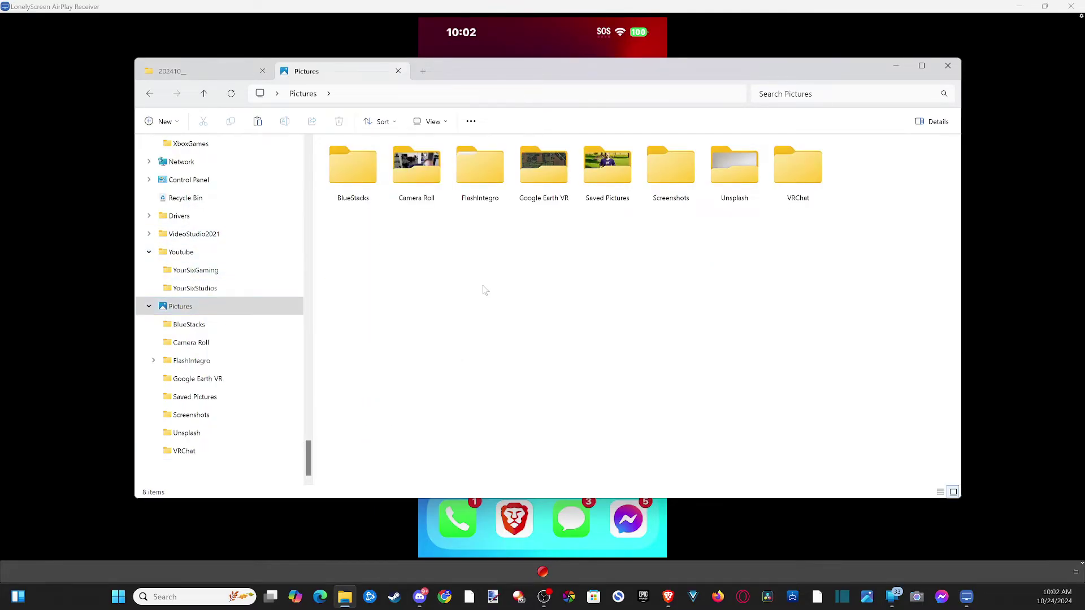
click(496, 300)
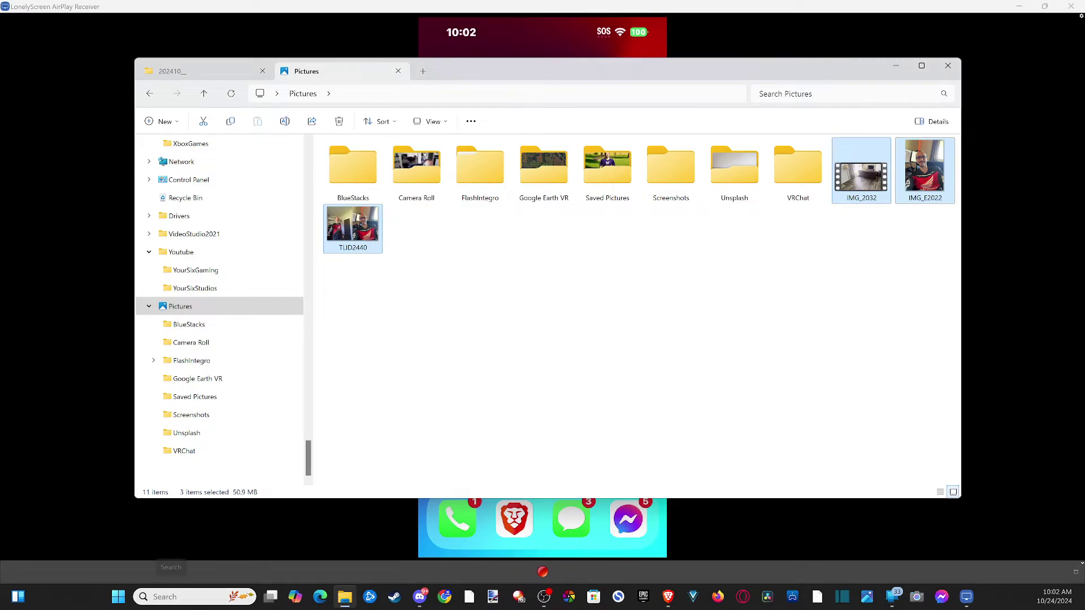
Search Windows for 'pho' and launch the Photos app from the best match
click(175, 598)
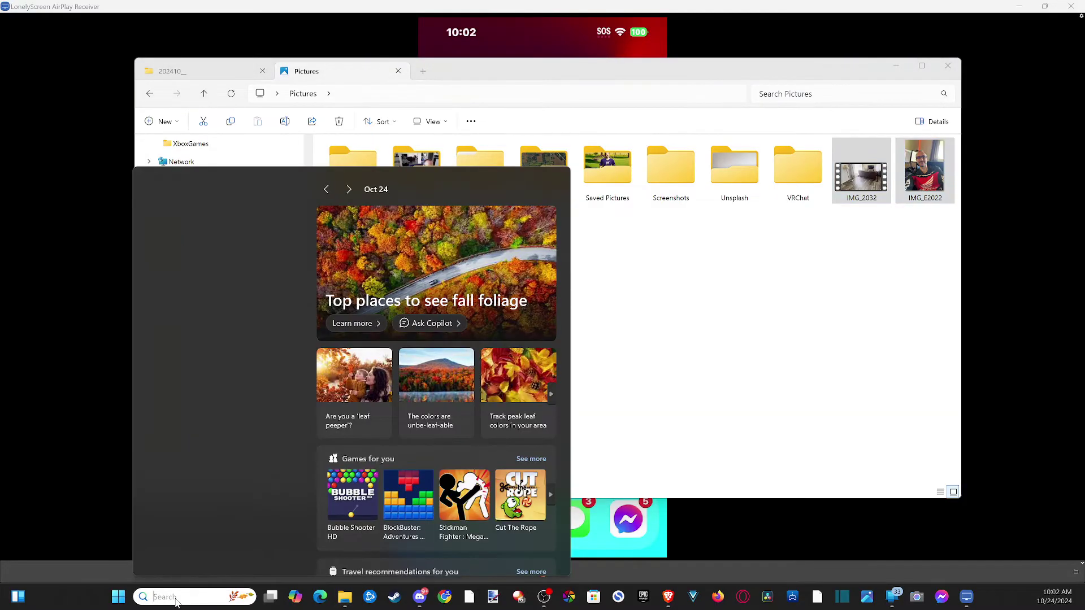
text(pho)
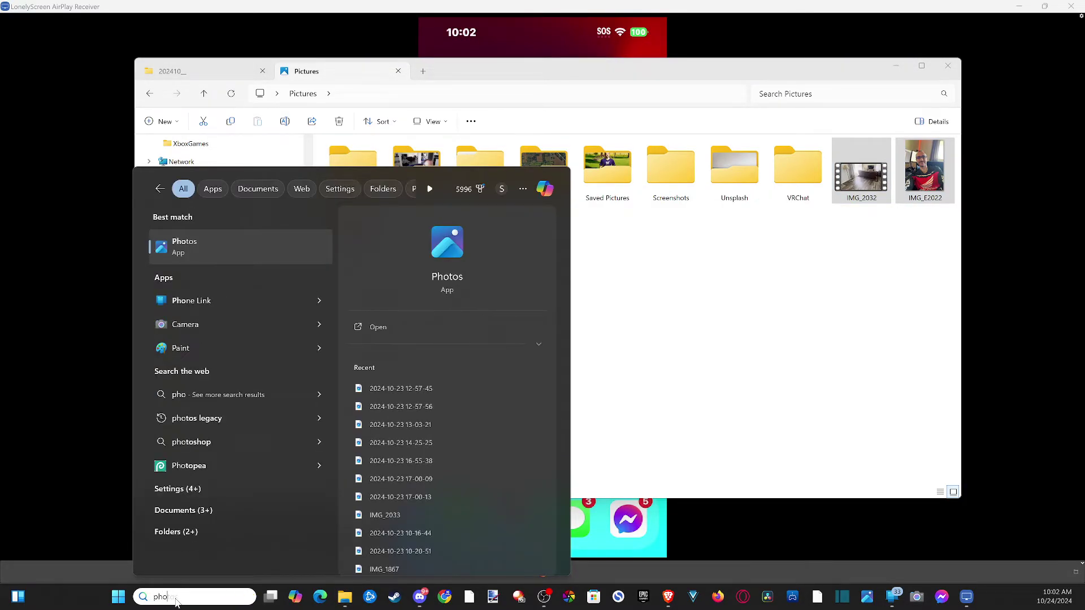
click(203, 250)
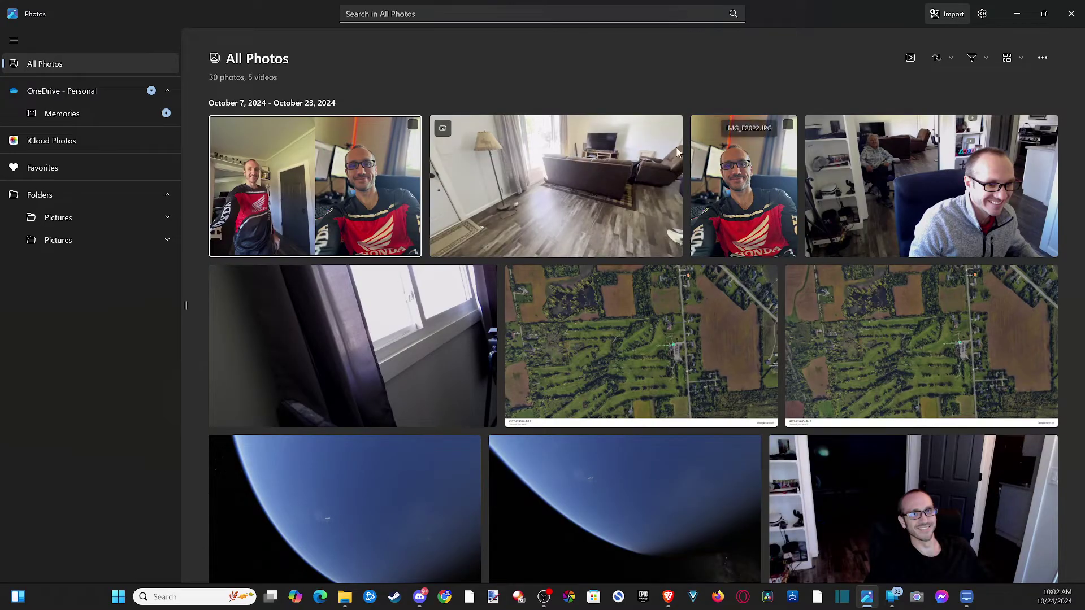
Start an import from the Apple iPhone in Photos and browse the loading thumbnails
click(950, 17)
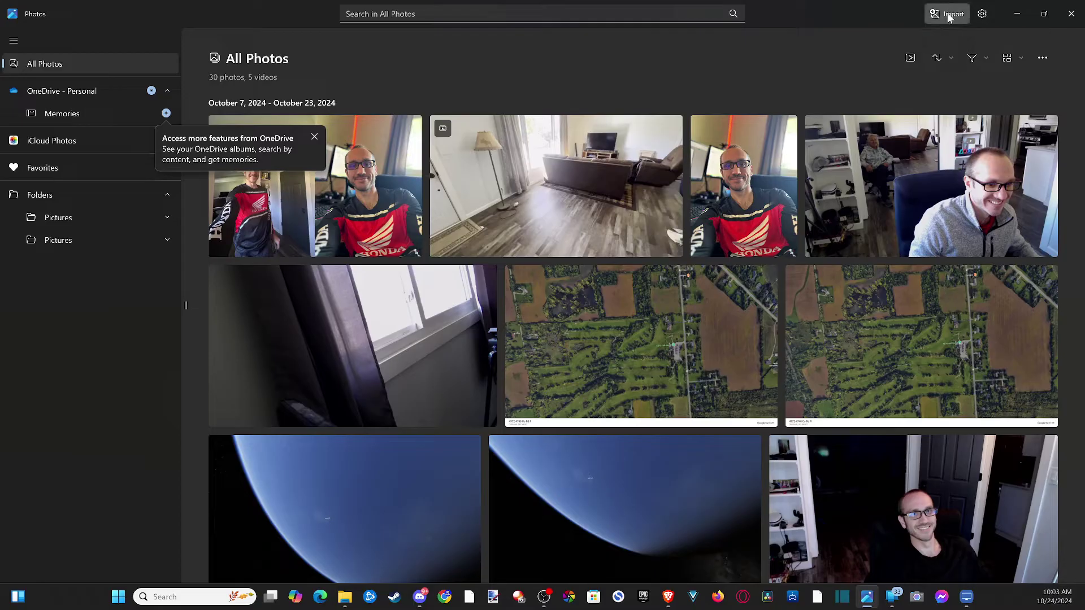
click(922, 59)
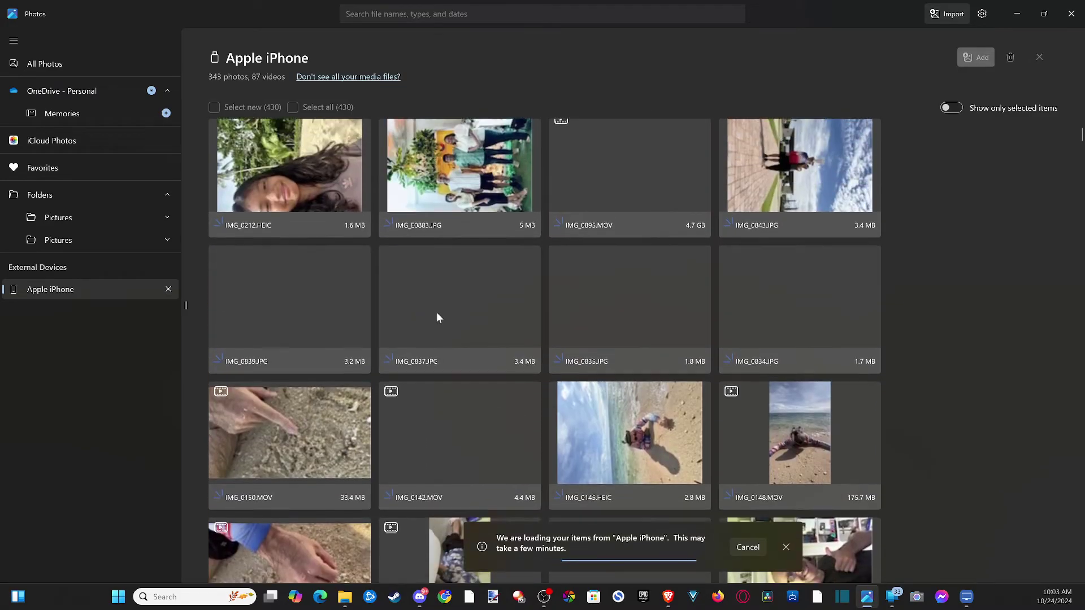
scroll(436, 313, down, 3)
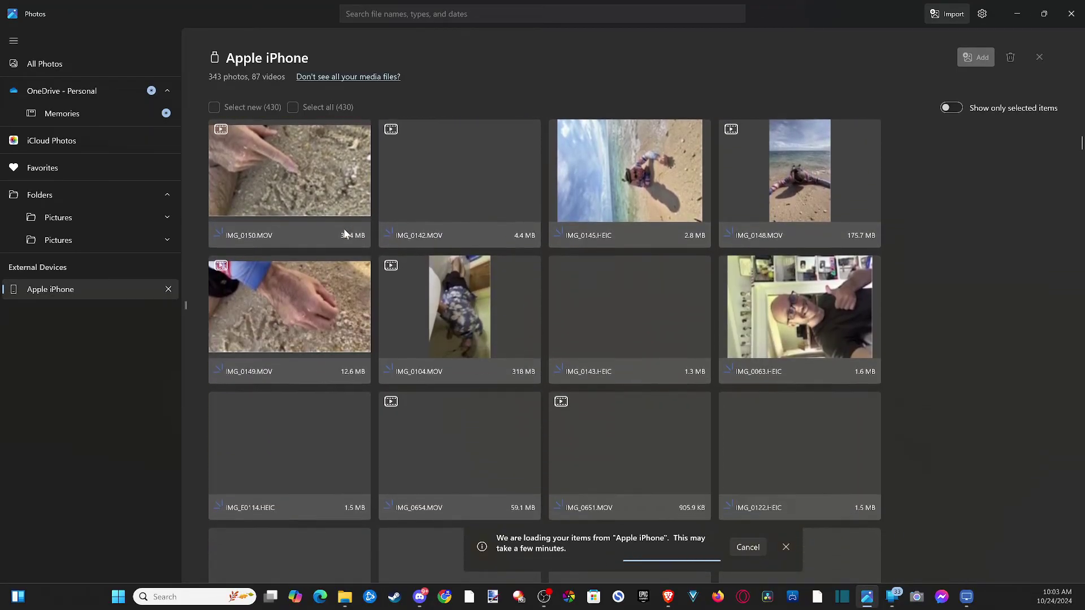
Minimize Photos, select IMG_2029 in the 202410_ tab, then check the Photos import again
click(1017, 13)
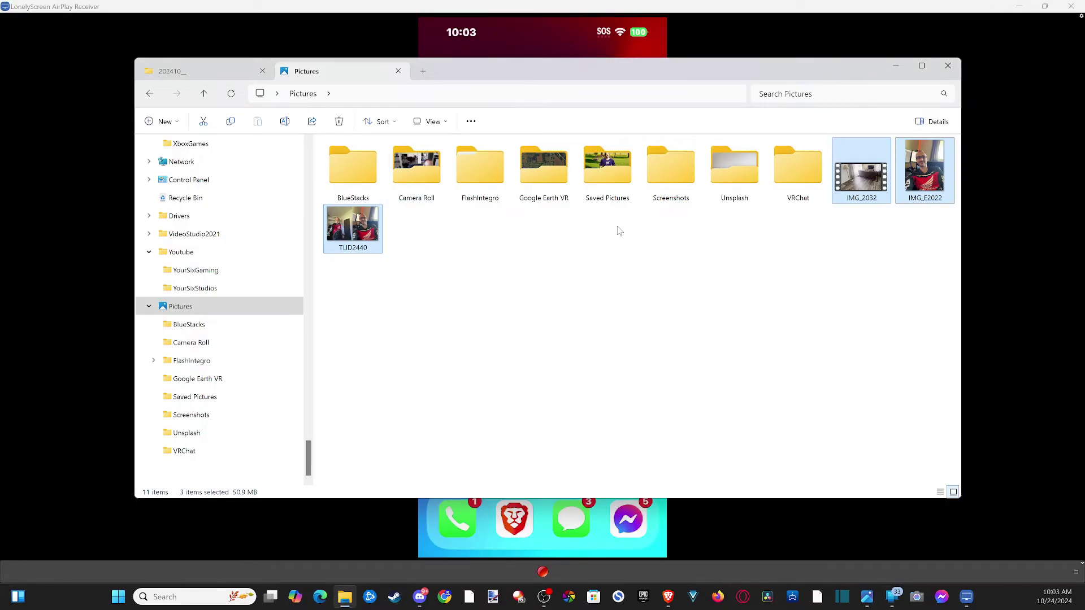
click(201, 78)
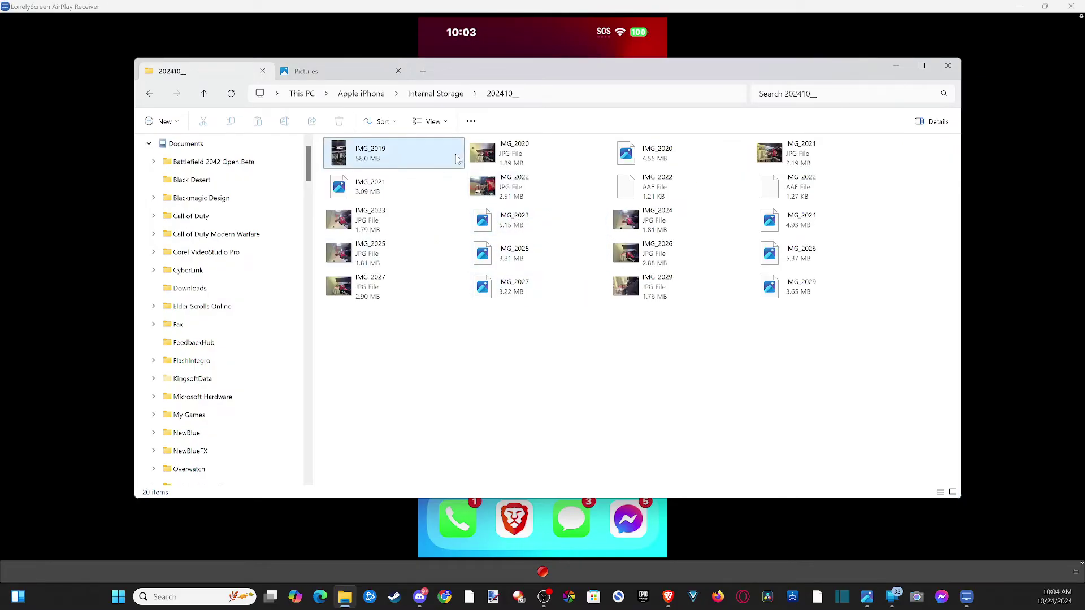
click(800, 299)
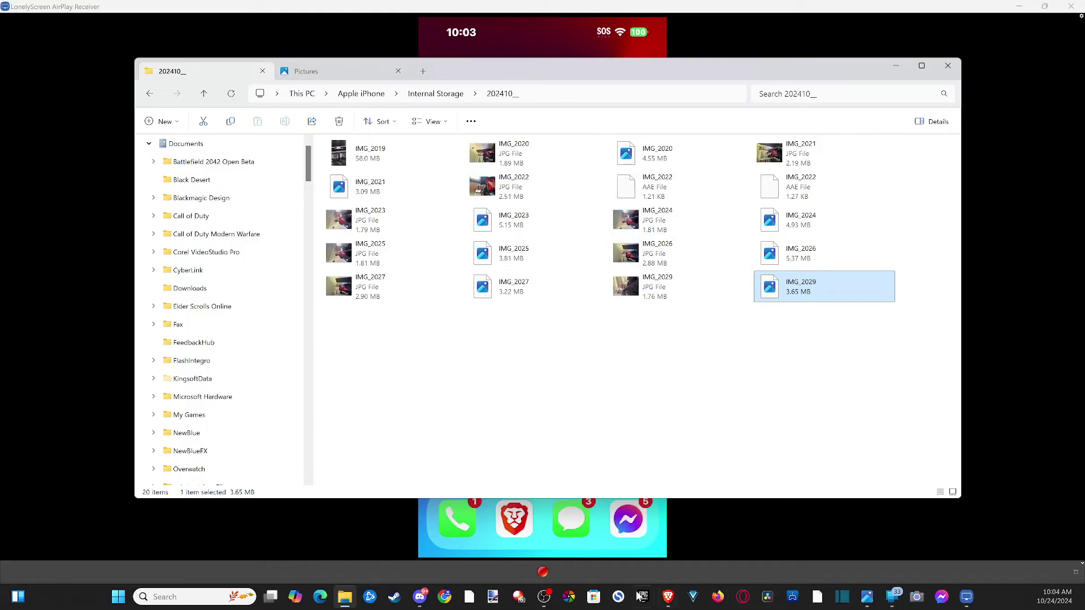
click(867, 597)
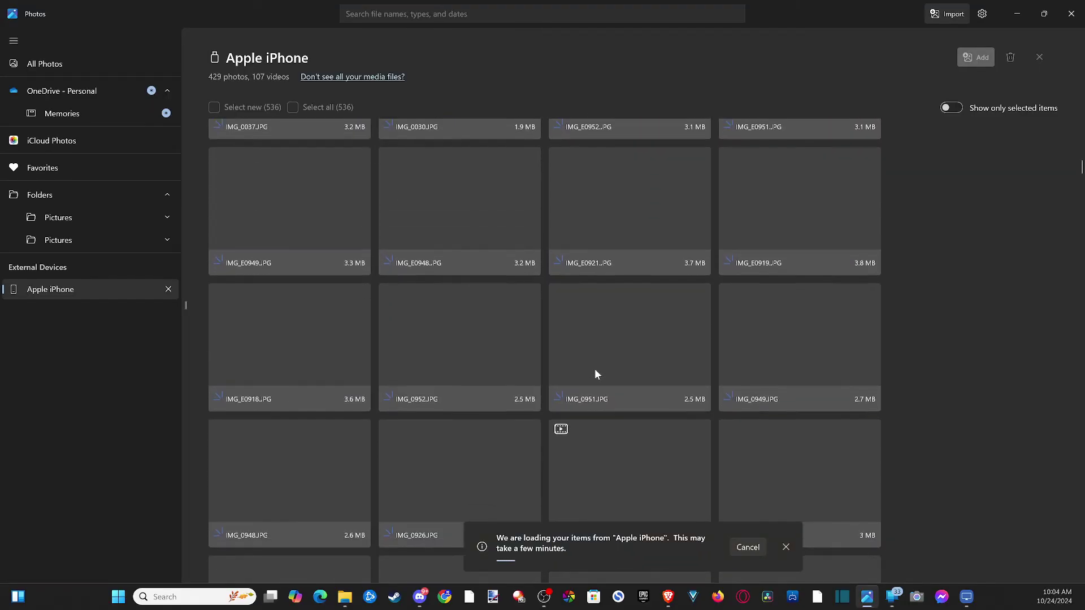
scroll(595, 365, down, 3)
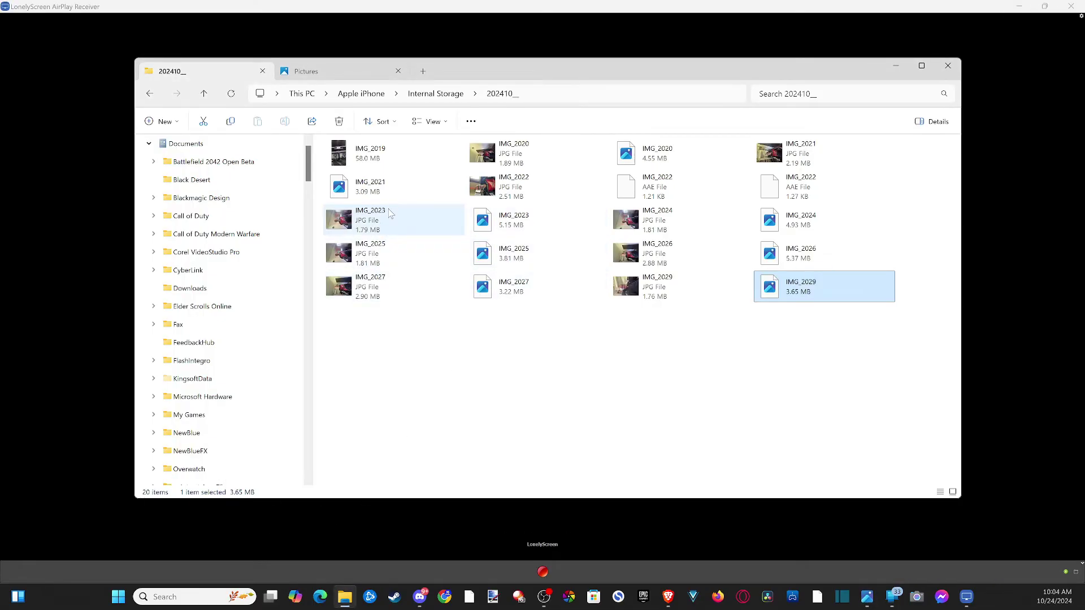
Navigate to A6400 Photos\9-18-2024 on the 5TB External Hardive (E:)
scroll(226, 350, down, 10)
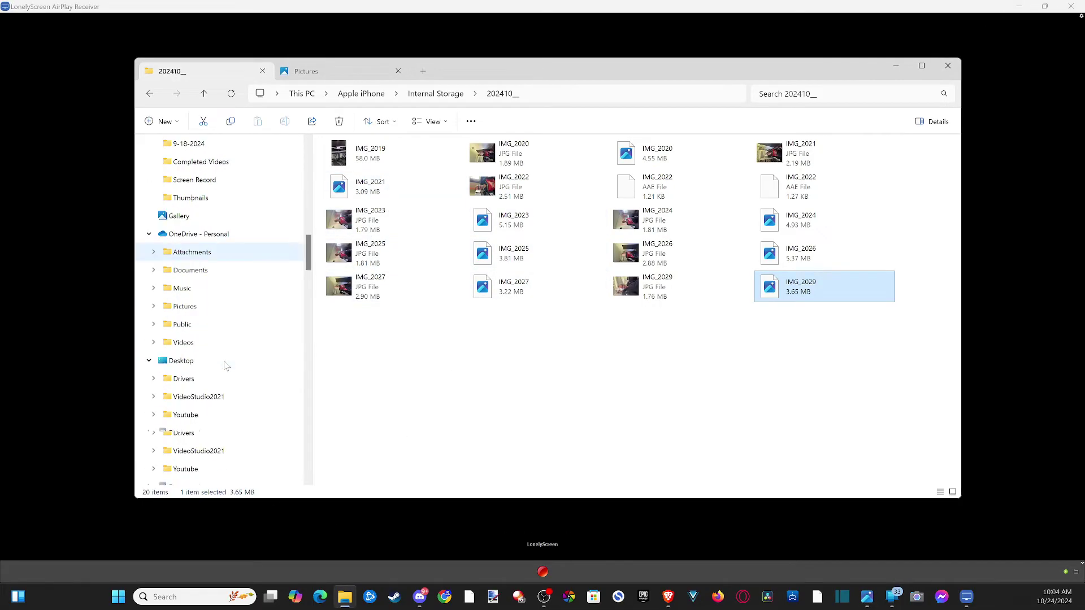
scroll(225, 366, down, 6)
scroll(223, 375, down, 10)
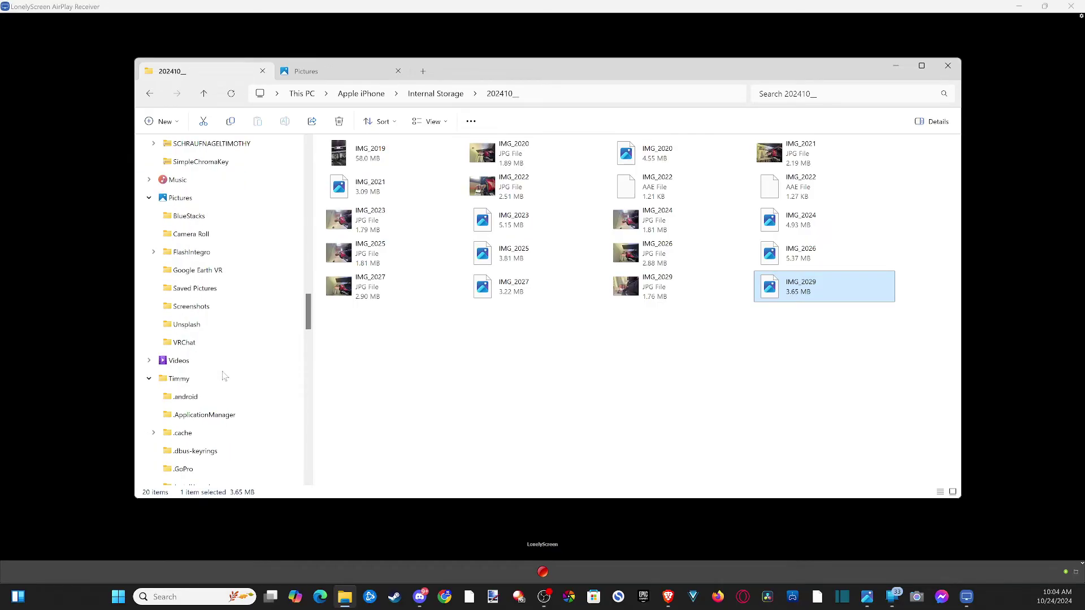
scroll(226, 373, down, 5)
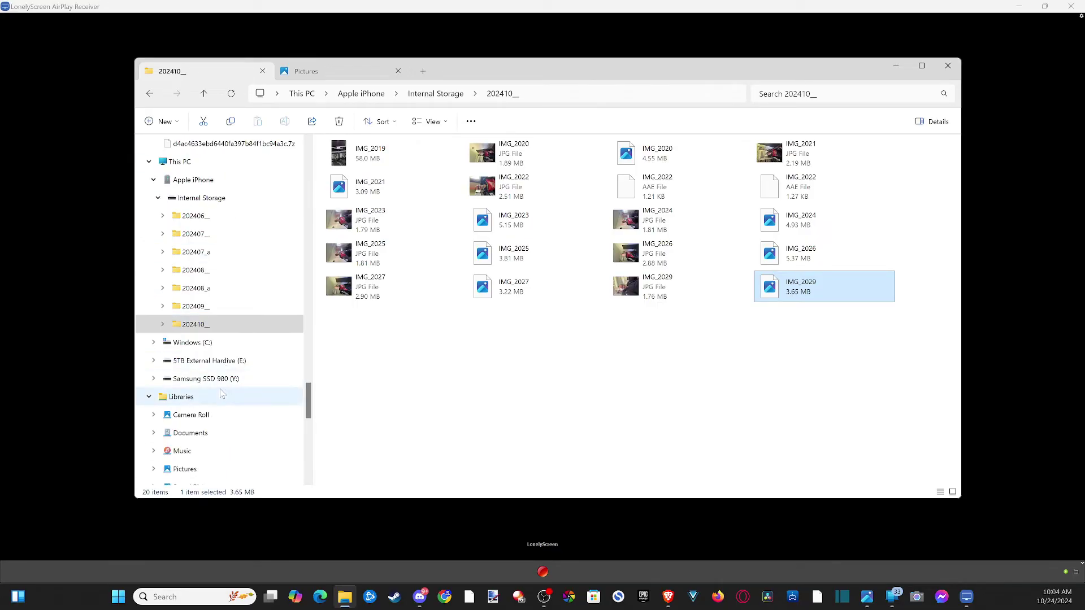
click(230, 364)
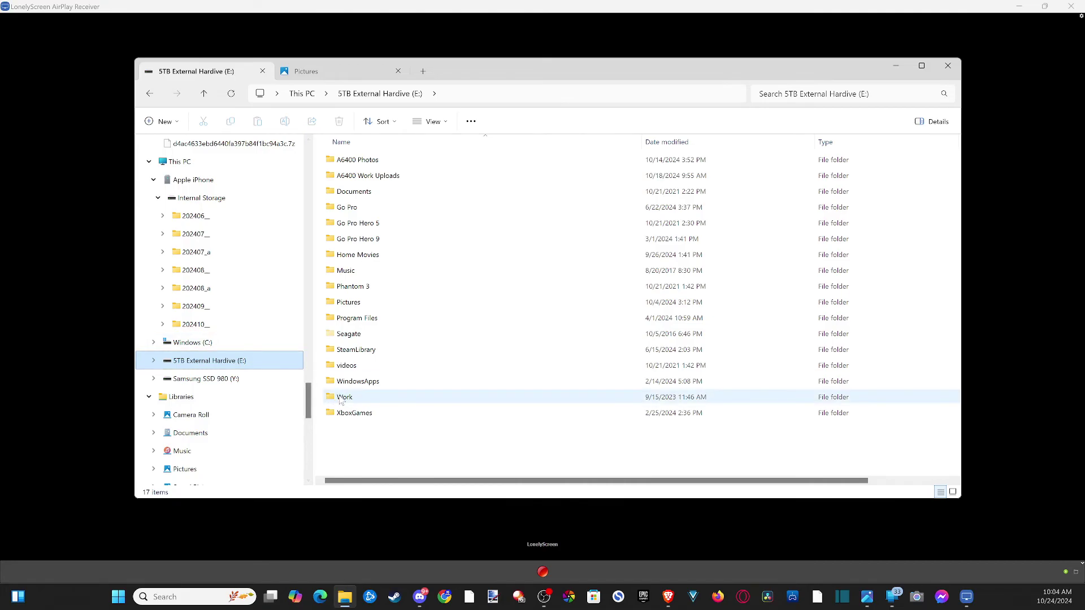
double_click(366, 164)
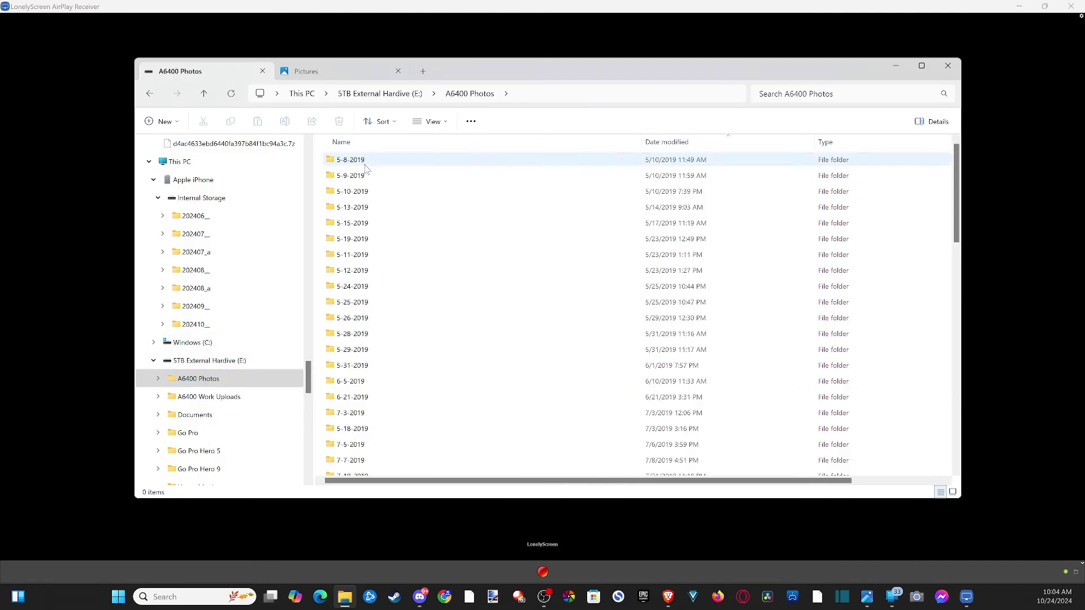
scroll(418, 410, down, 5)
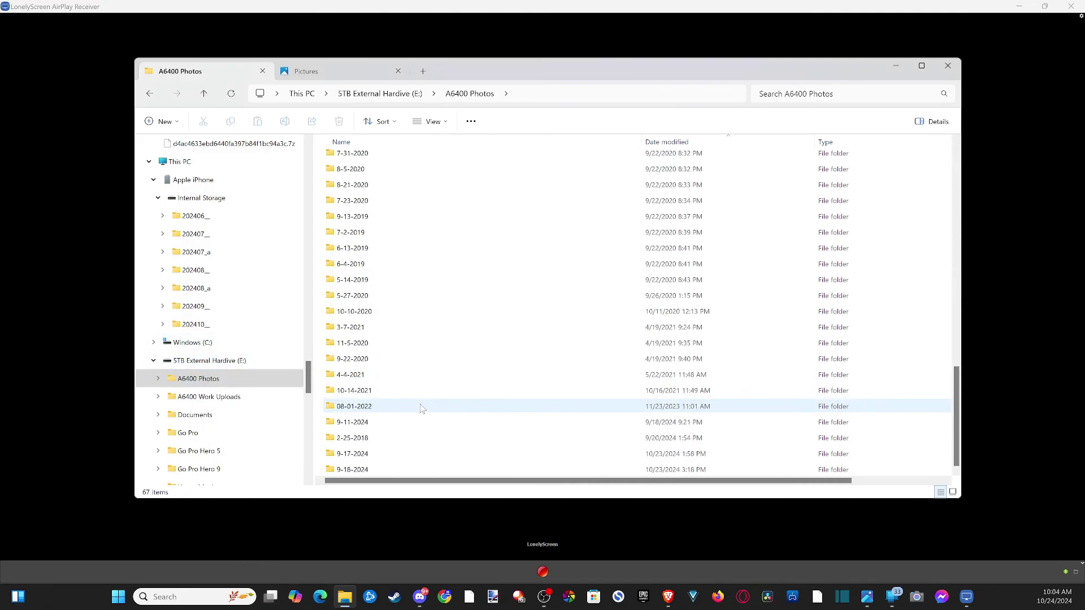
double_click(366, 468)
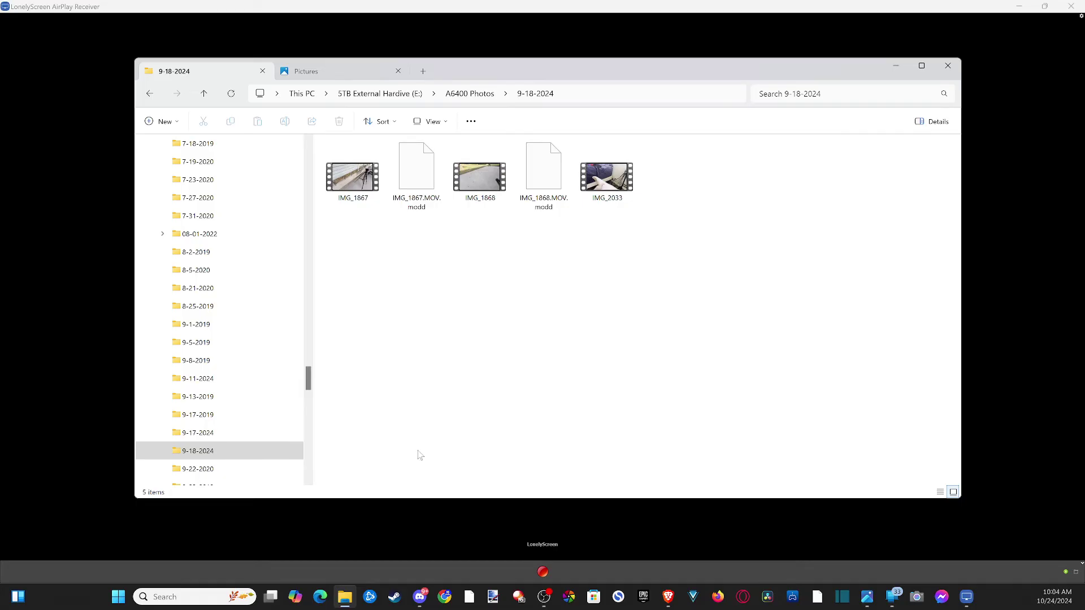
click(184, 599)
text(i)
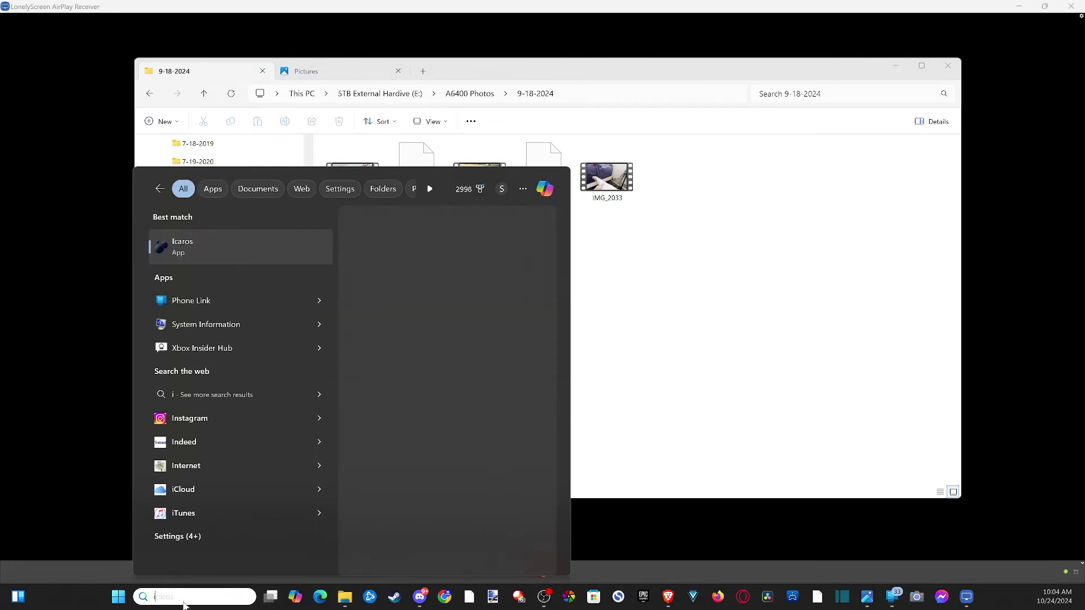
text(caros)
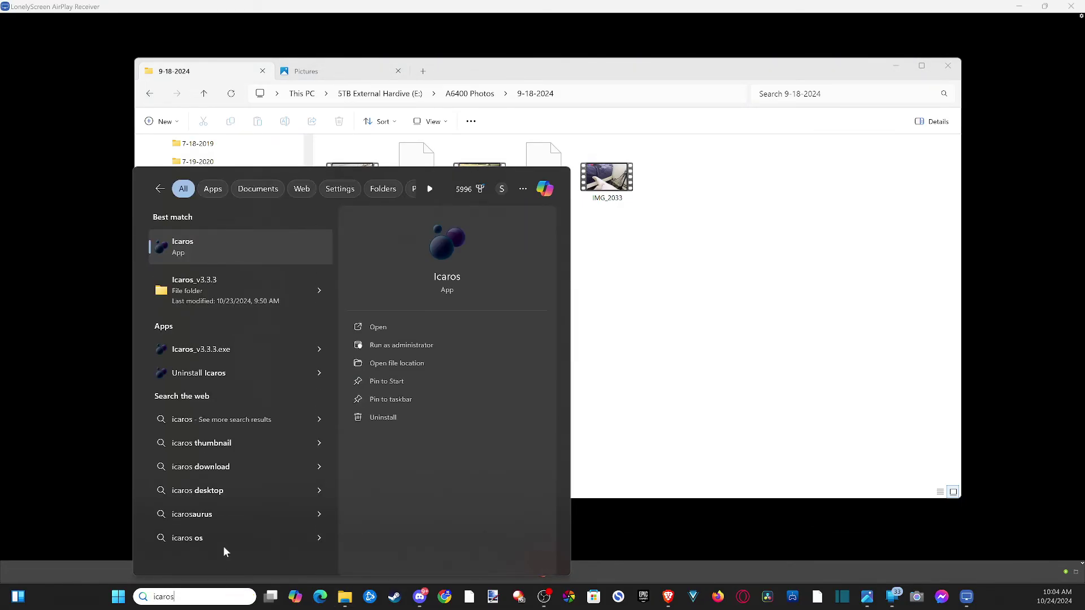
click(192, 245)
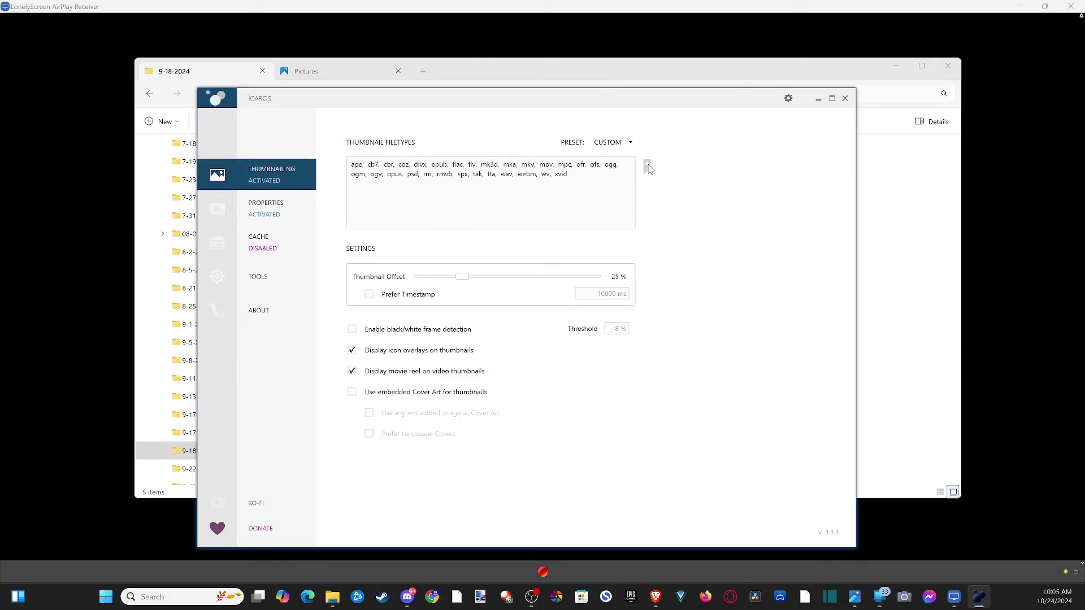
click(648, 167)
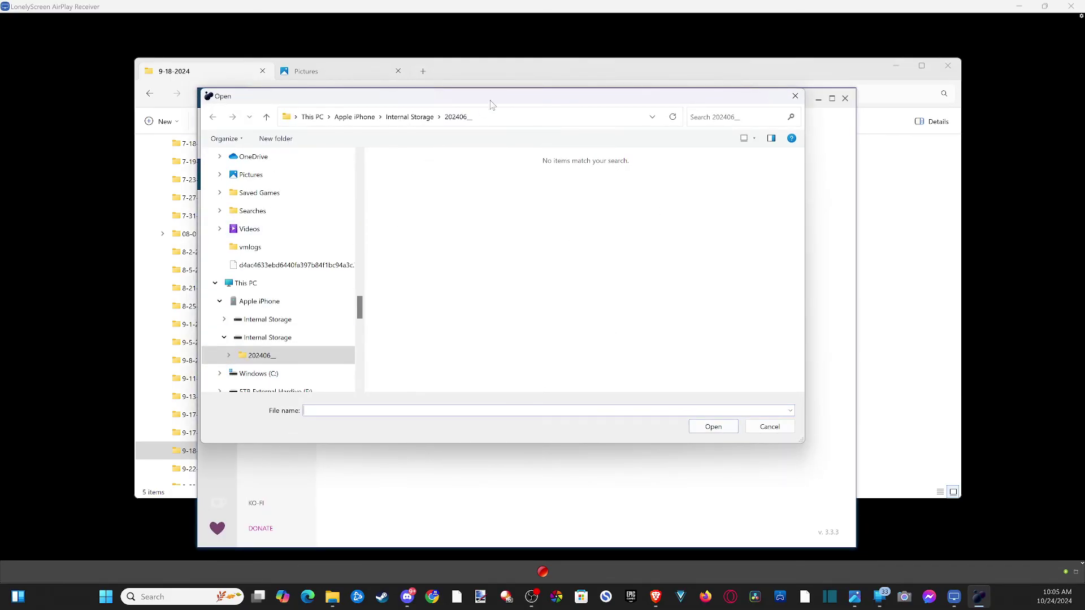
drag(521, 98, 544, 146)
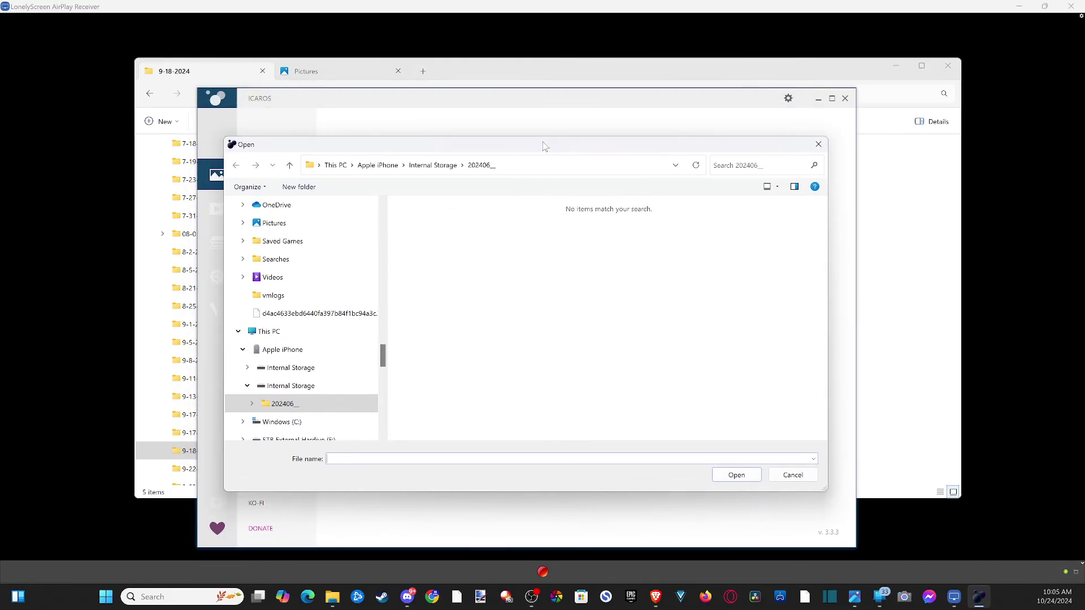
click(818, 146)
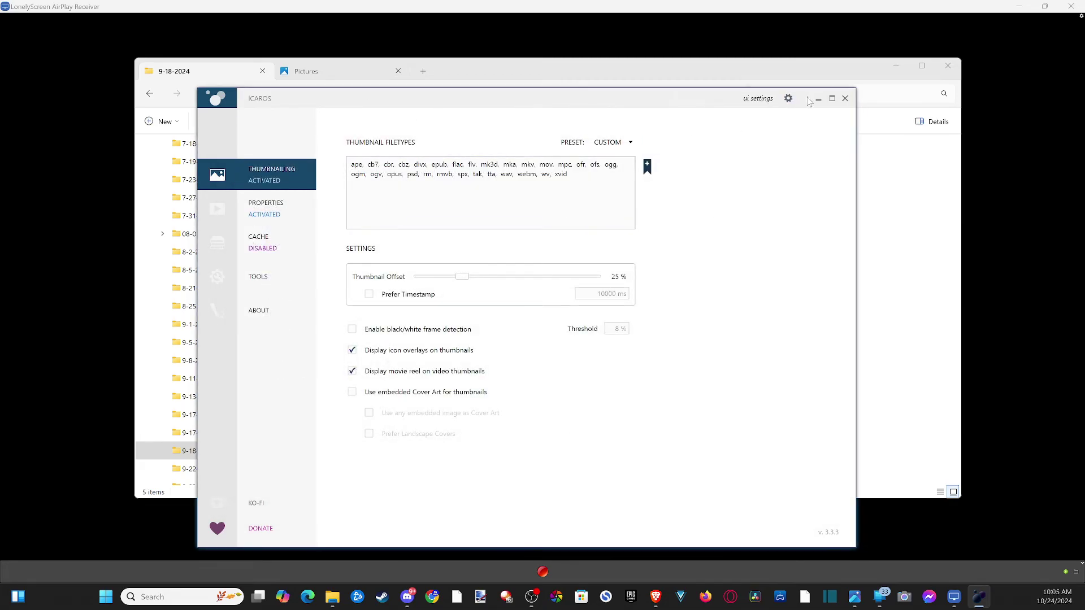
click(845, 100)
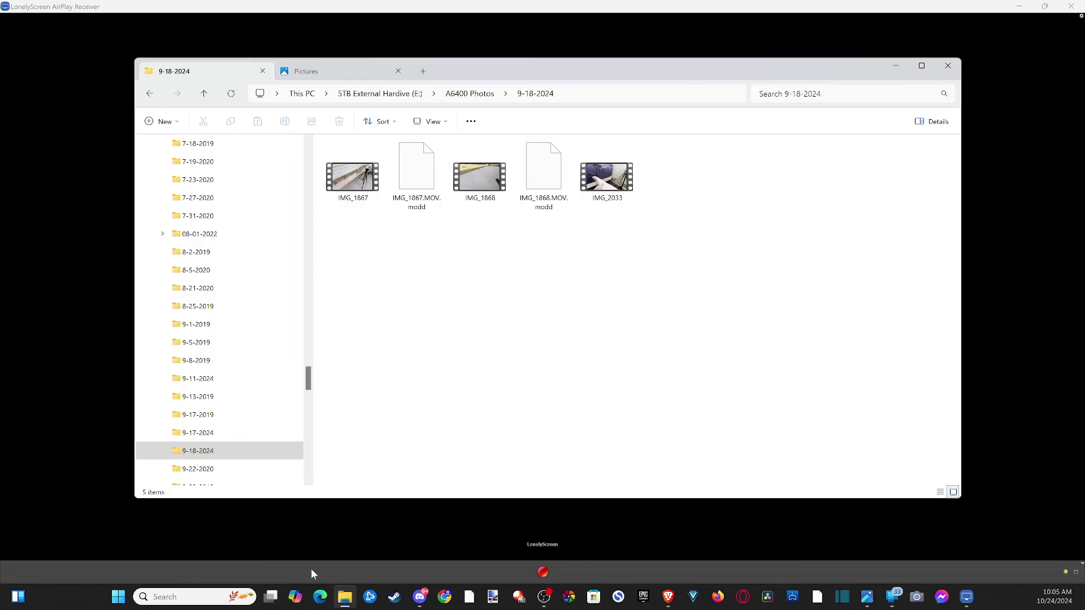
Confirm HEIF Image Extensions shows Installed in Microsoft Store, then minimize Store and LonelyScreen
click(593, 599)
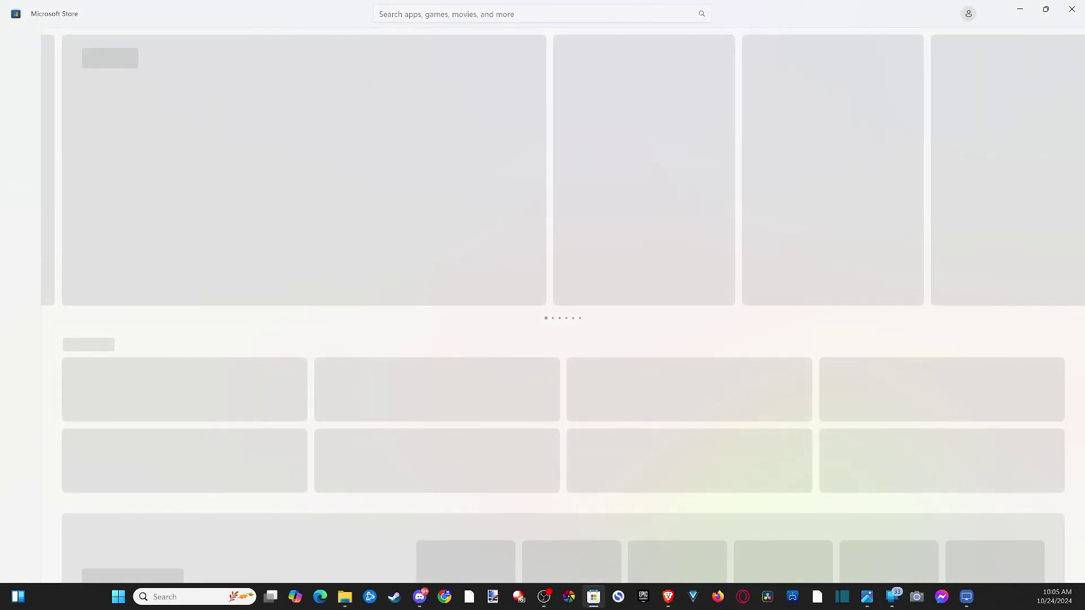
click(380, 13)
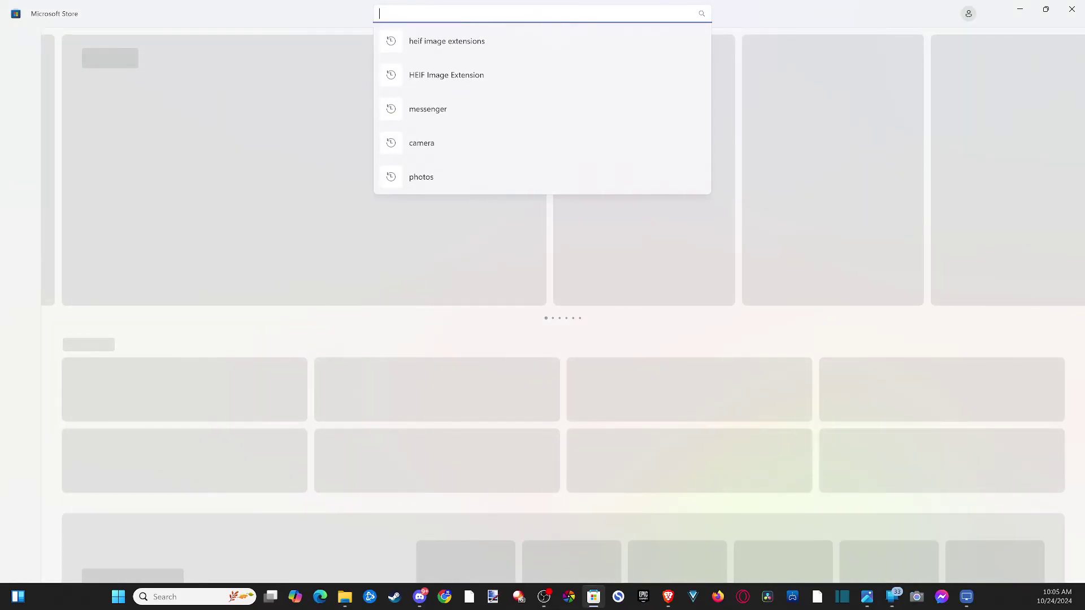
click(446, 42)
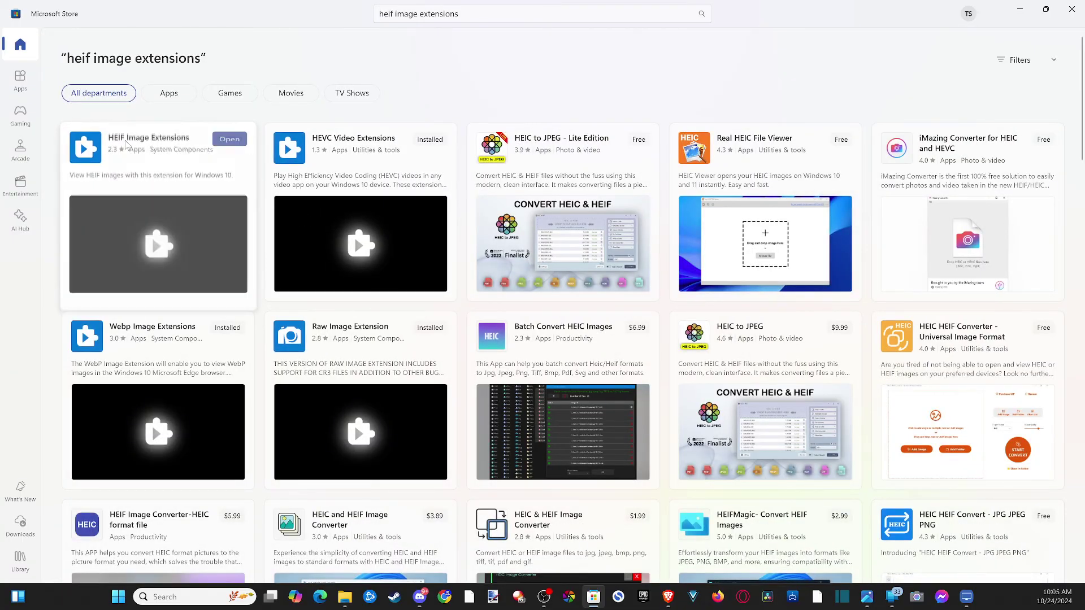
mouse_move(126, 143)
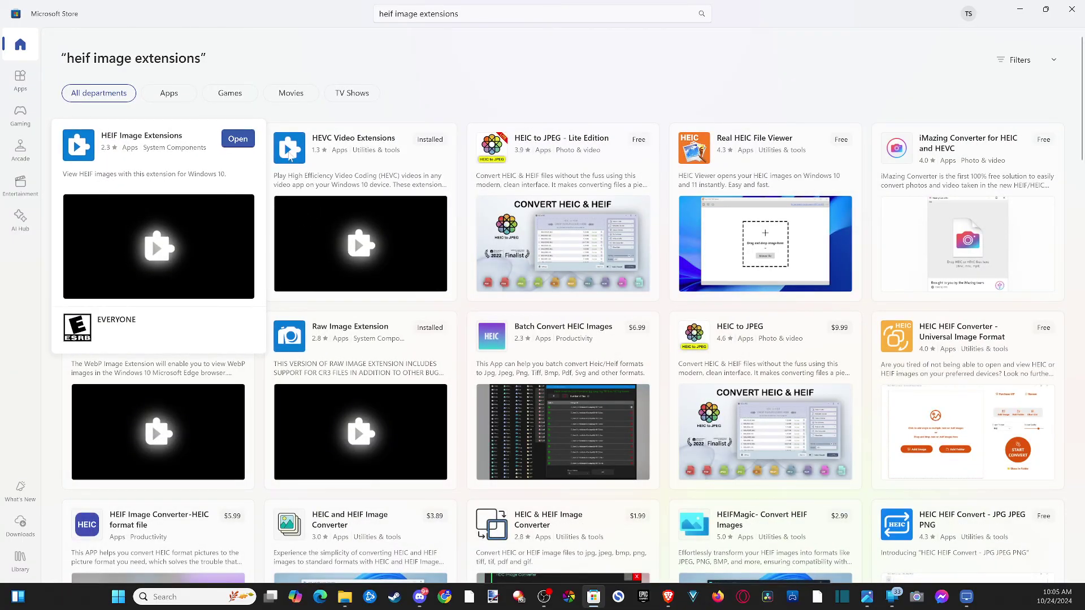
mouse_move(332, 148)
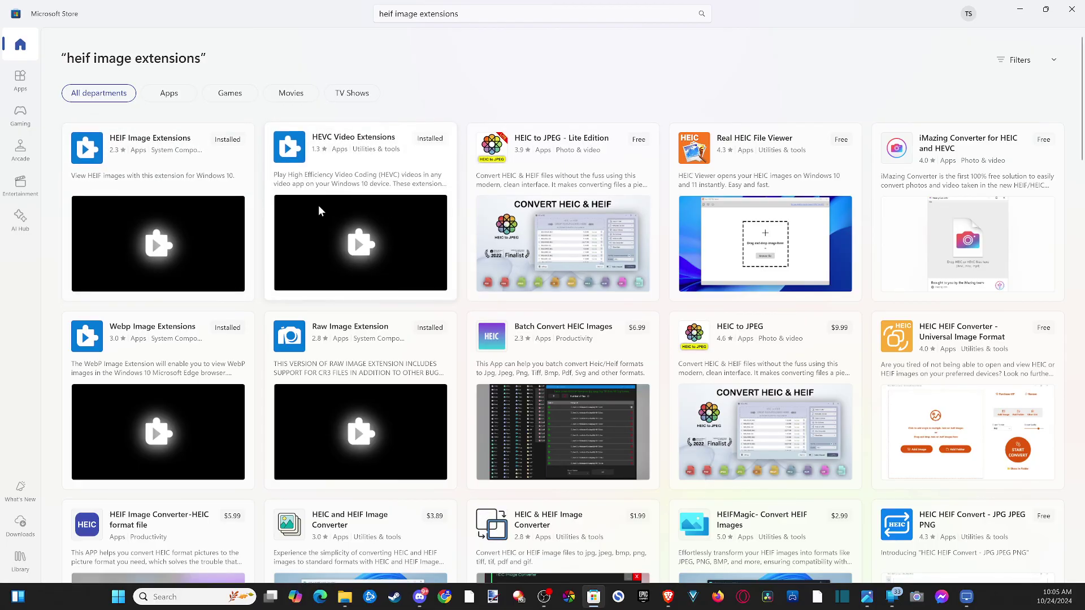
click(1021, 10)
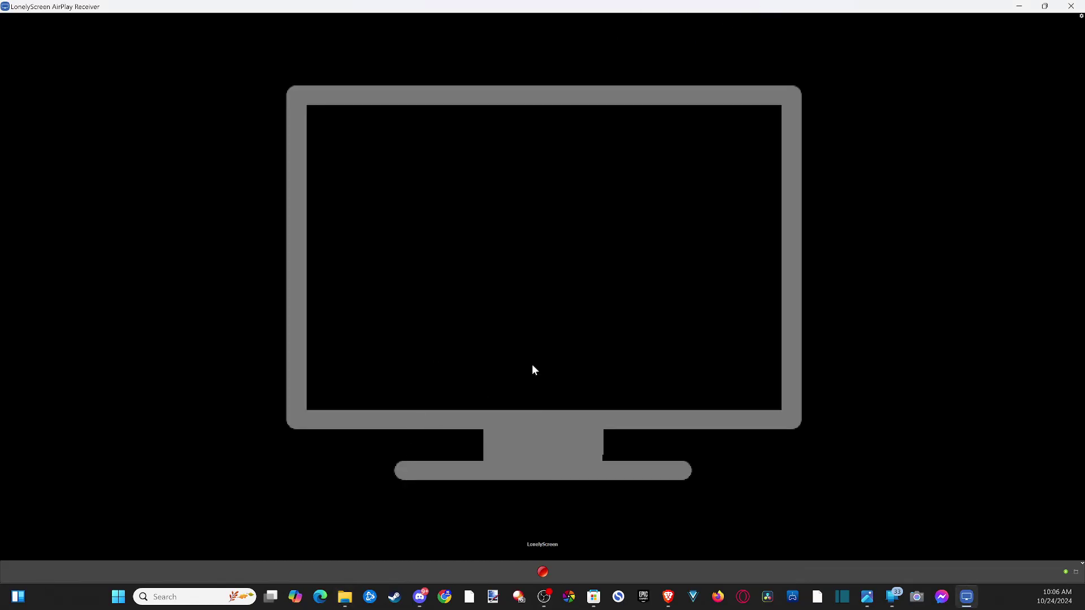
click(1019, 10)
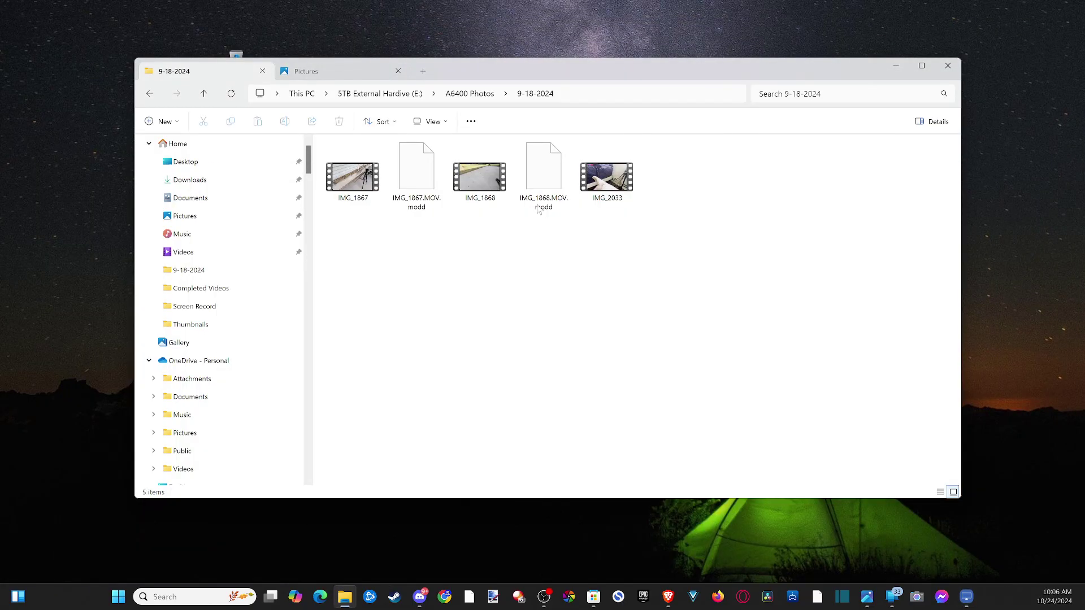